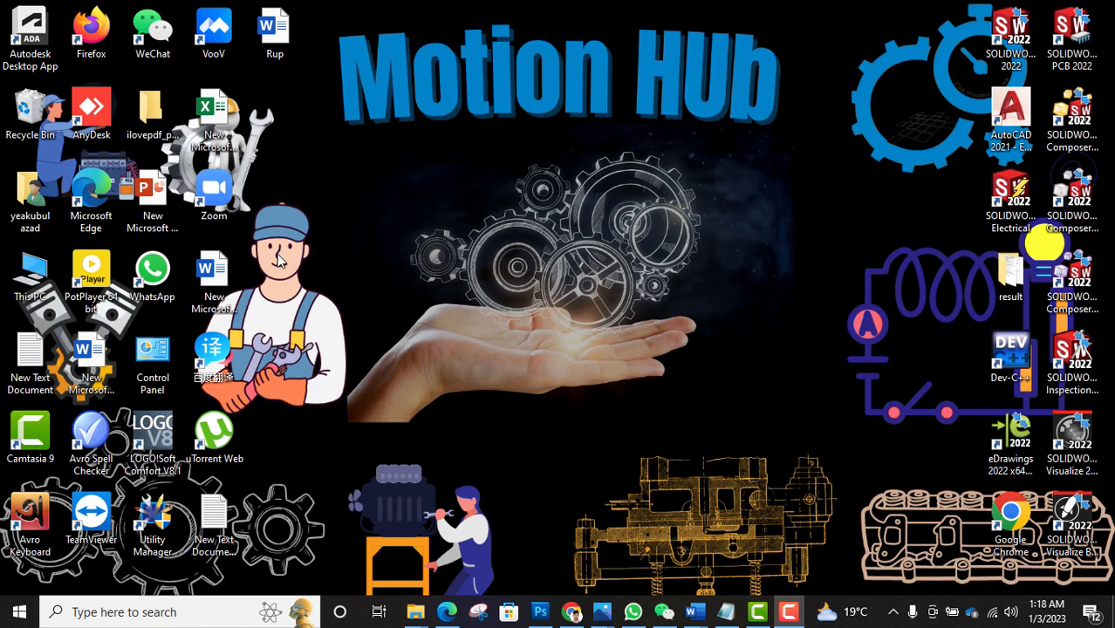
# - Bring the Chrome window showing the Campus China home page to the front
pyautogui.click(573, 613)
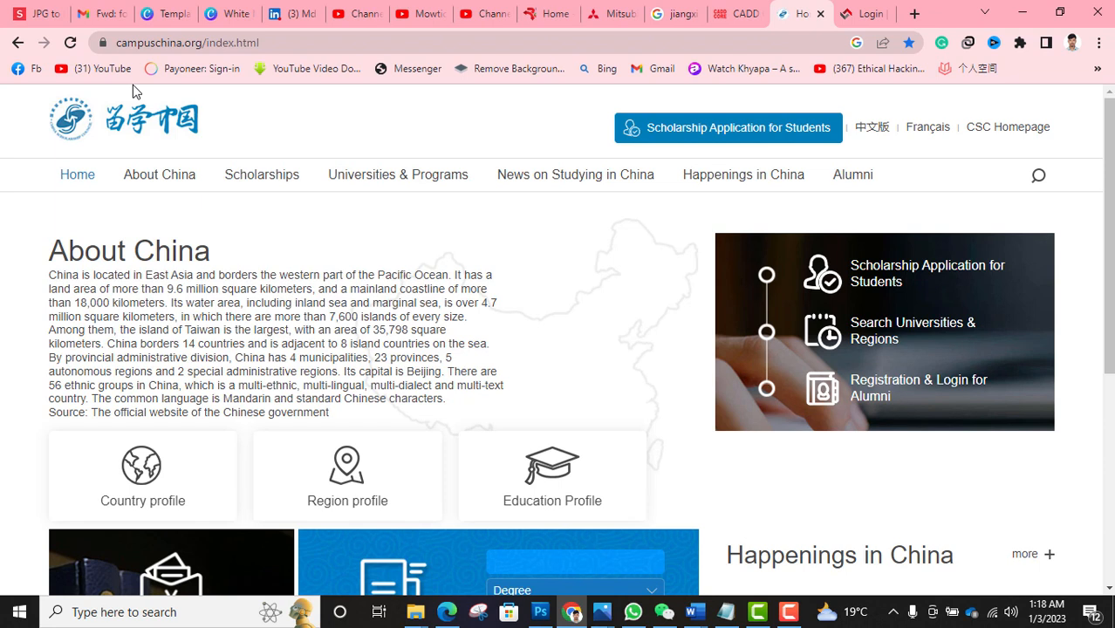
# - From campuschina.org, open the student scholarship application sign-in page in a new tab
pyautogui.moveTo(122, 42); pyautogui.dragTo(262, 48)
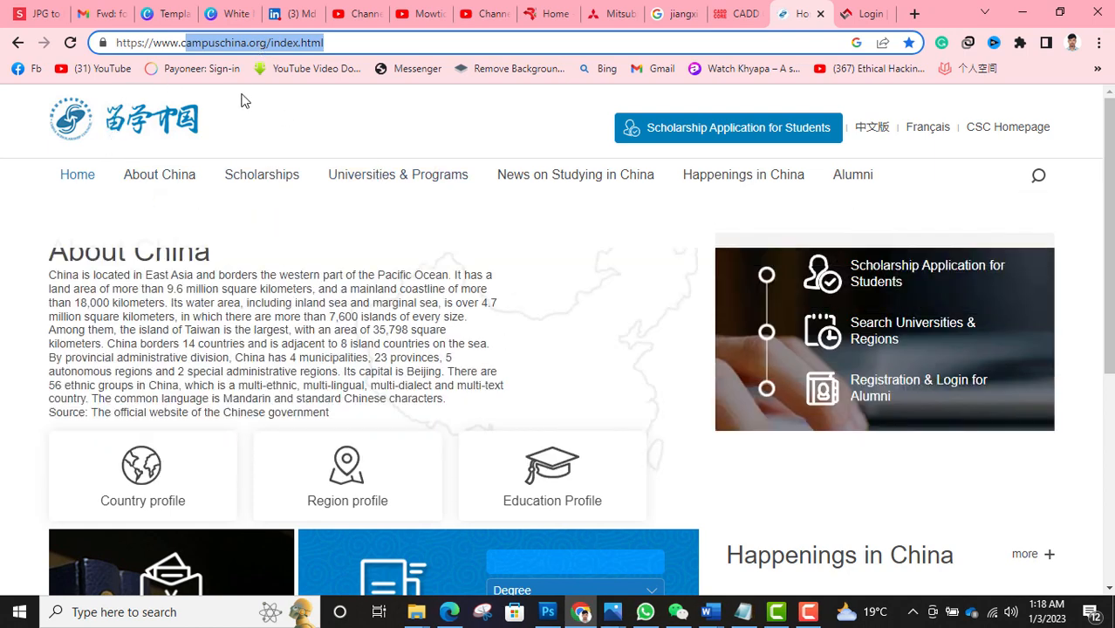
pyautogui.moveTo(211, 229)
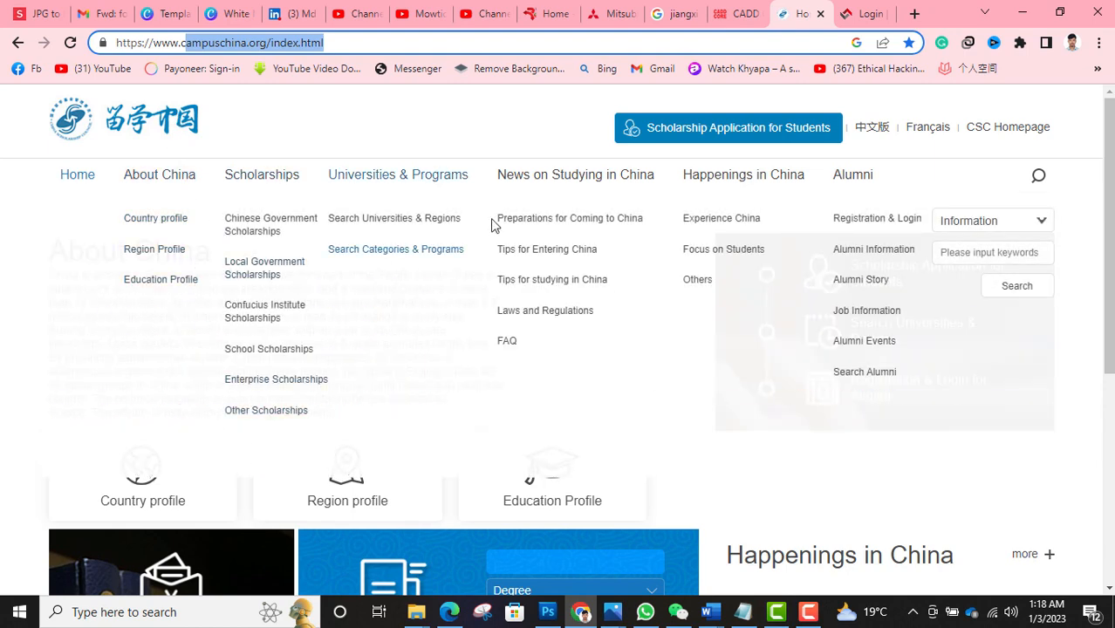
pyautogui.click(657, 138)
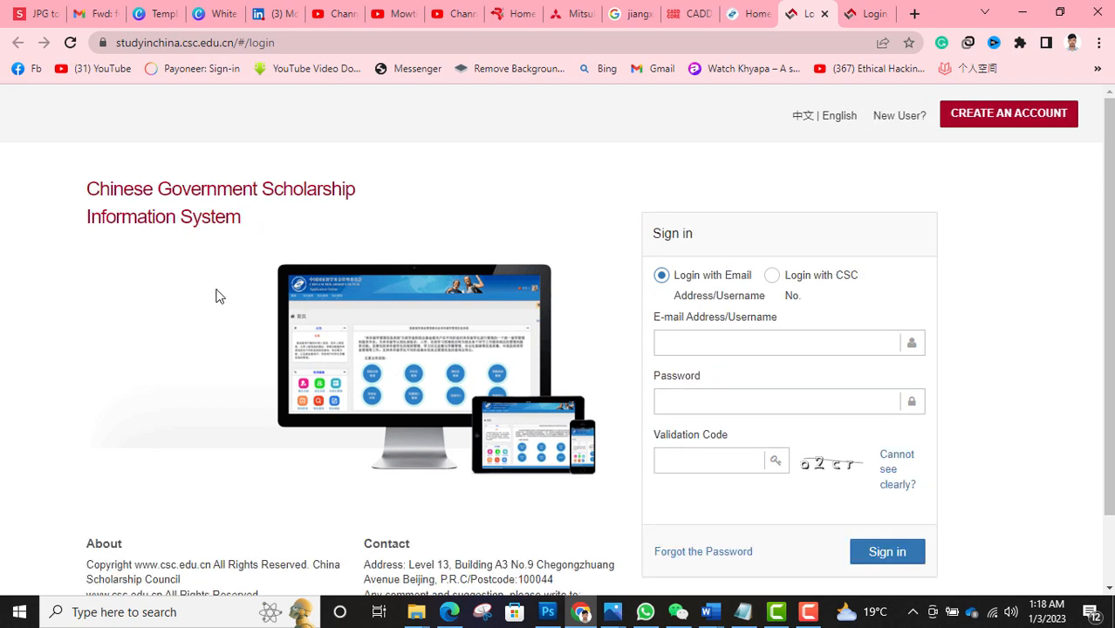
pyautogui.click(1009, 120)
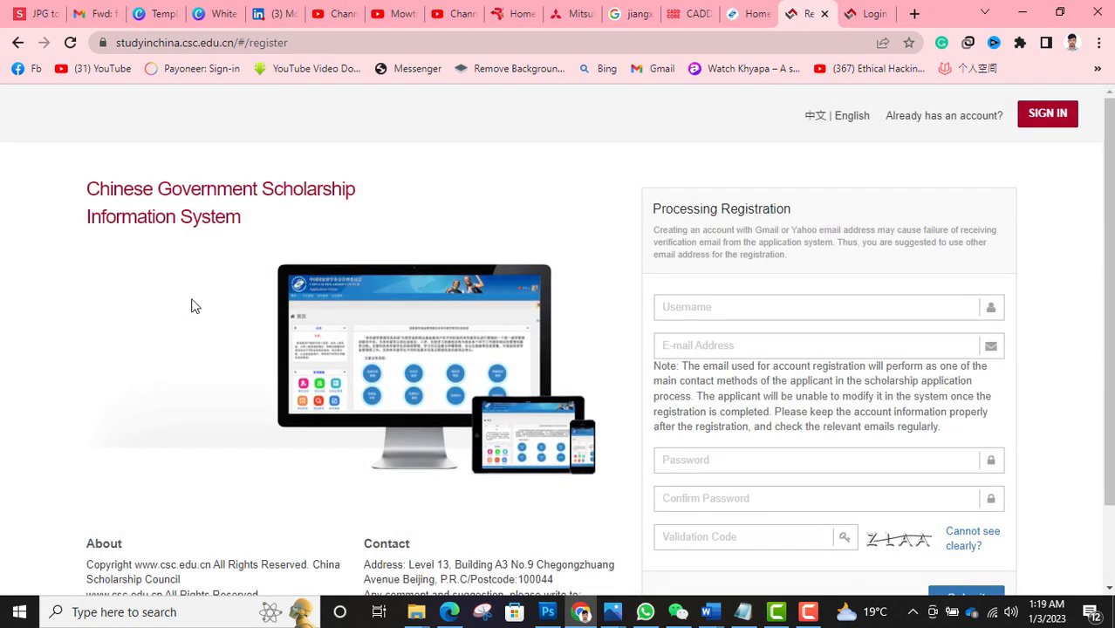
pyautogui.scroll(-2, 194, 305)
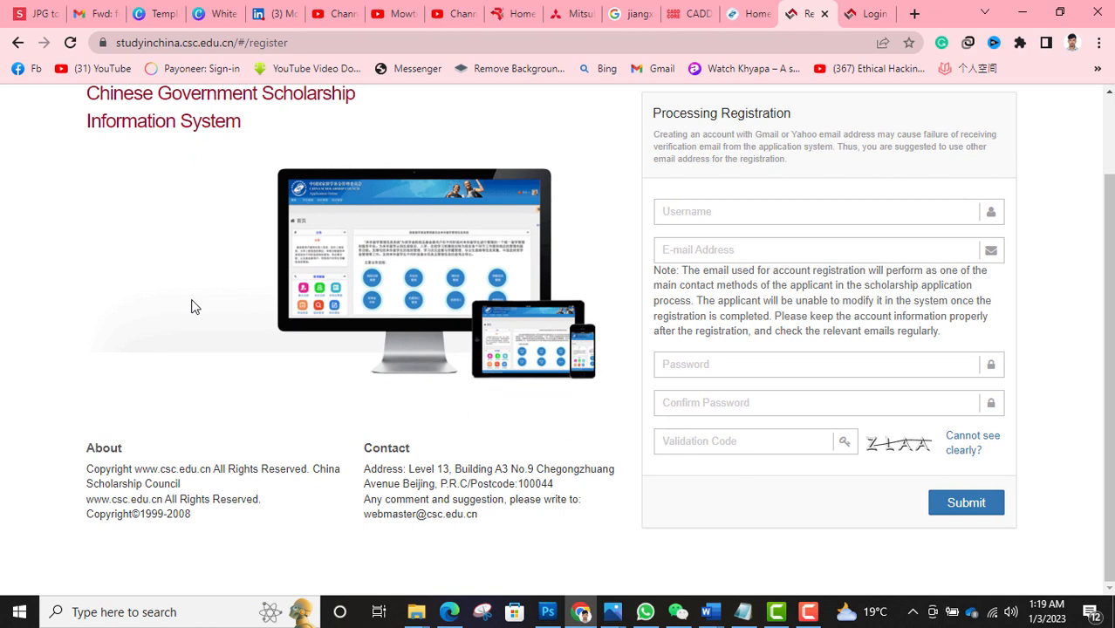
pyautogui.click(709, 212)
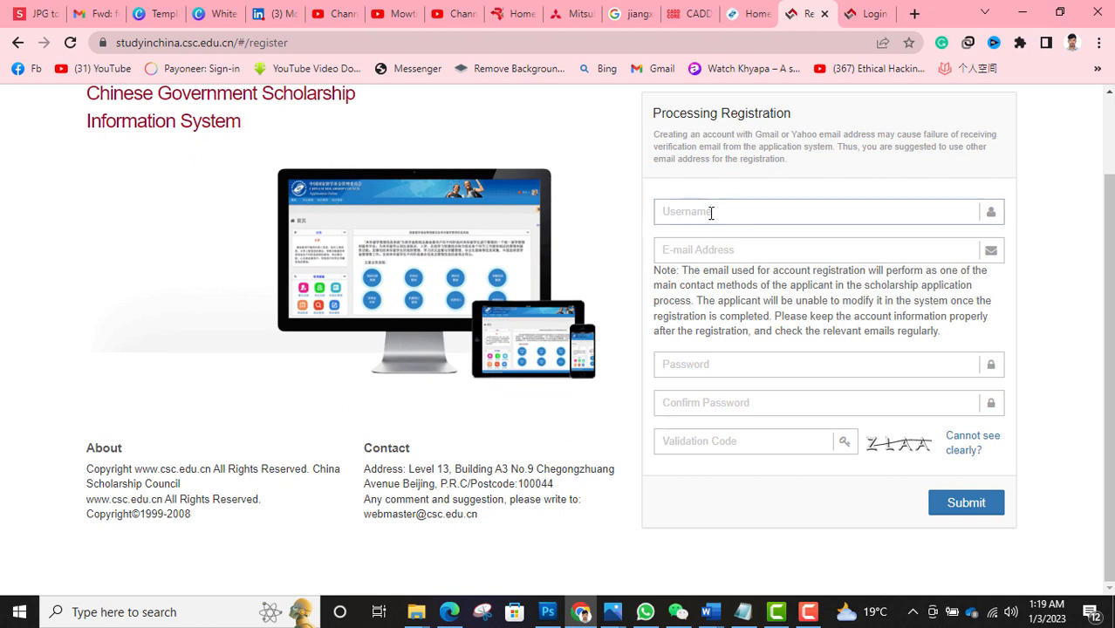
pyautogui.click(667, 252)
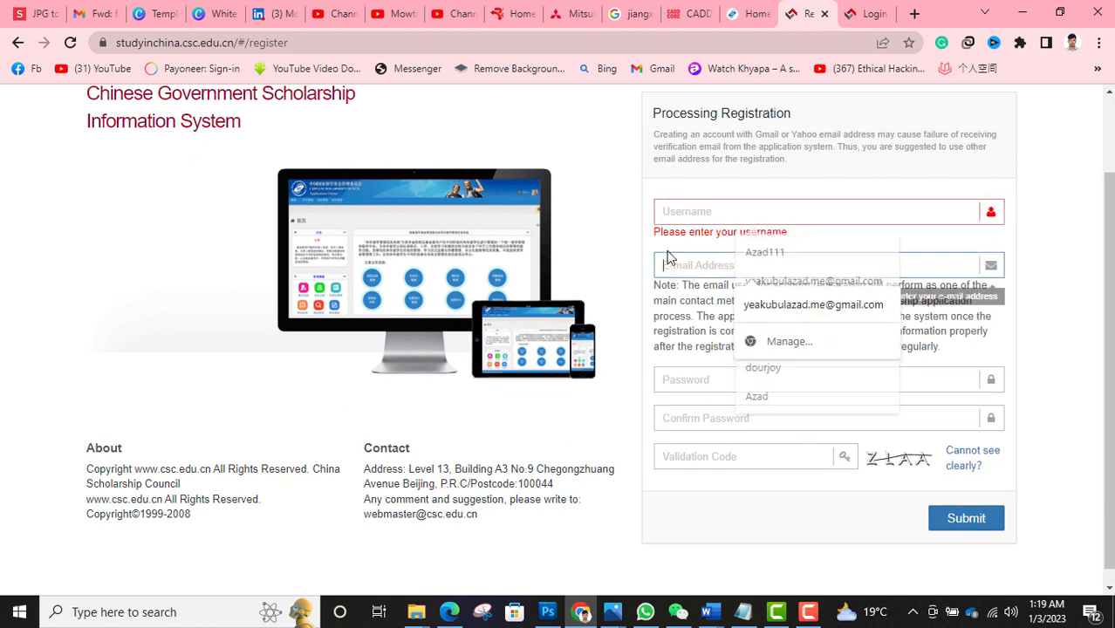
pyautogui.click(674, 382)
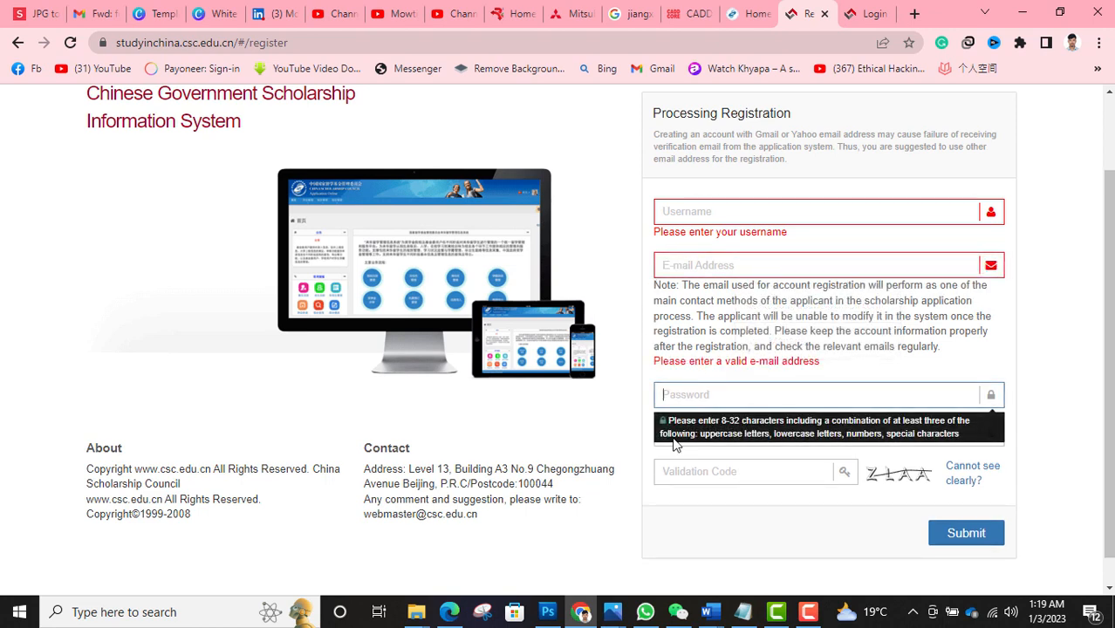
pyautogui.click(673, 270)
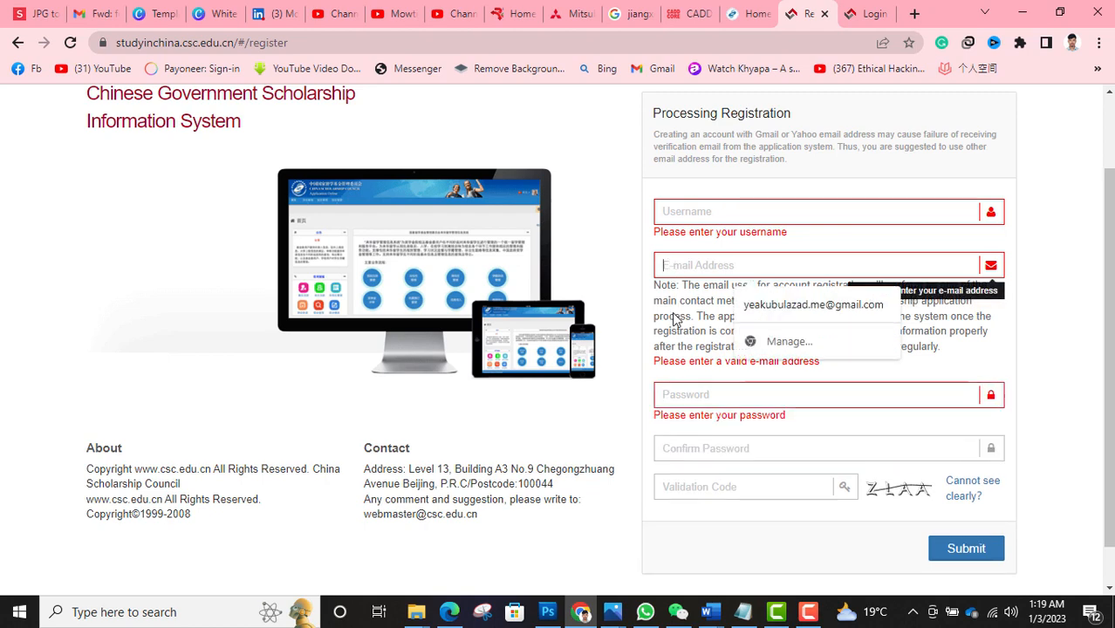
pyautogui.click(676, 392)
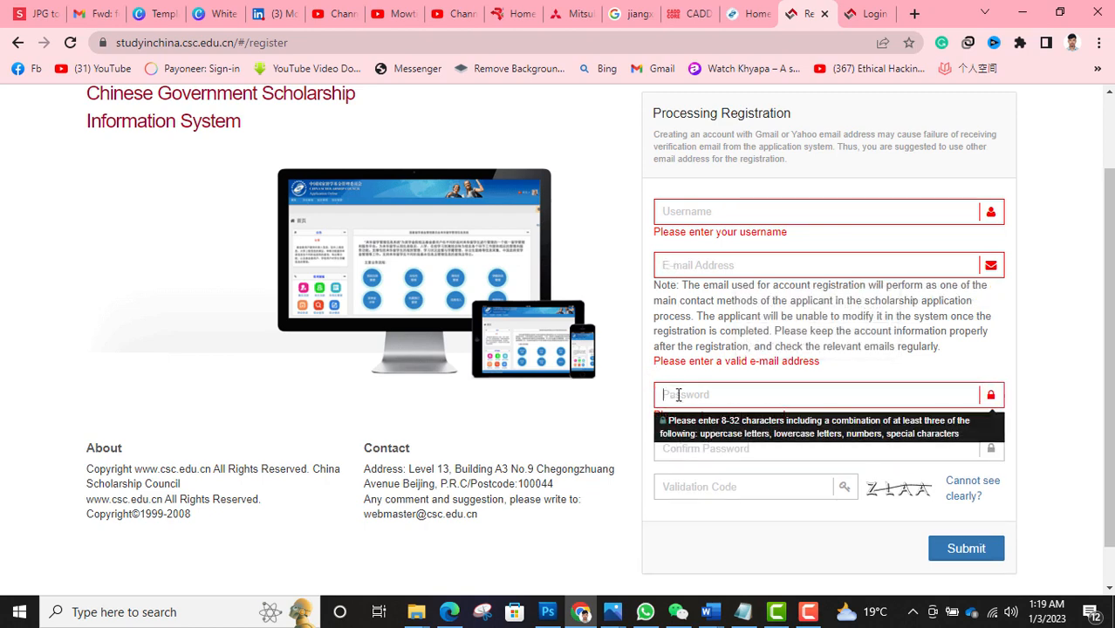
pyautogui.click(685, 448)
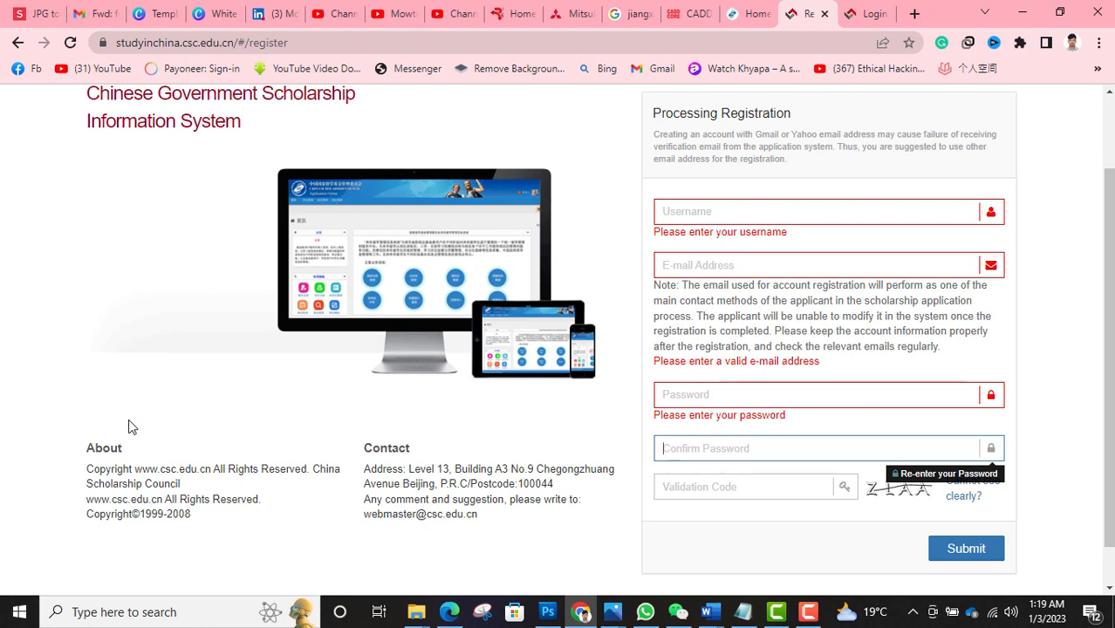
pyautogui.scroll(2, 94, 382)
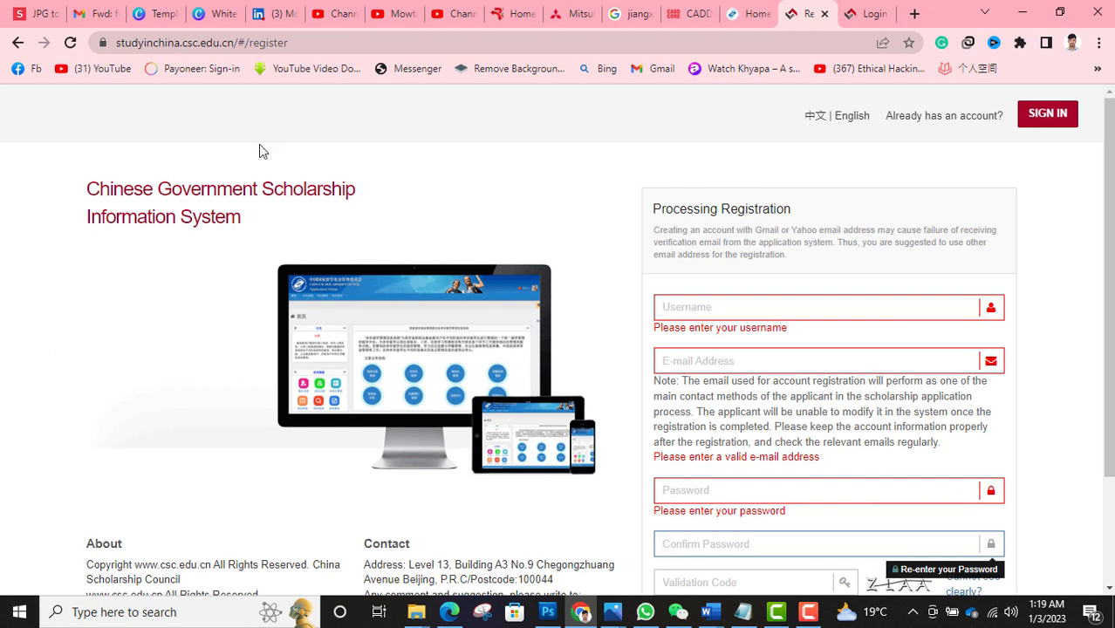
pyautogui.click(1052, 122)
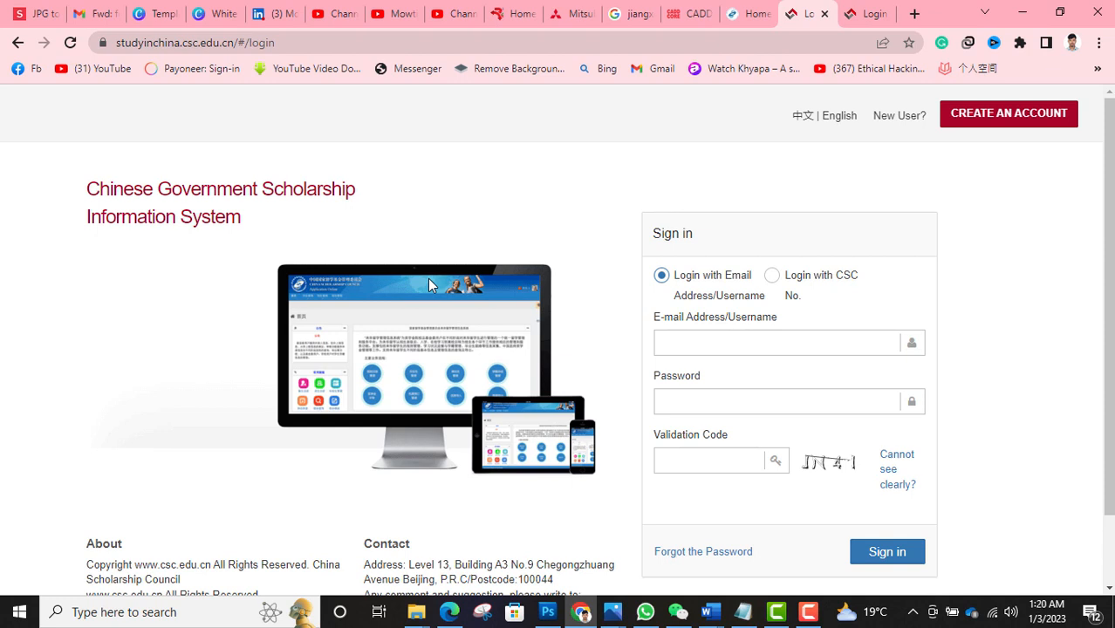
# - Enter the applicant's e-mail, account password and validation code, and submit the sign-in
pyautogui.click(692, 349)
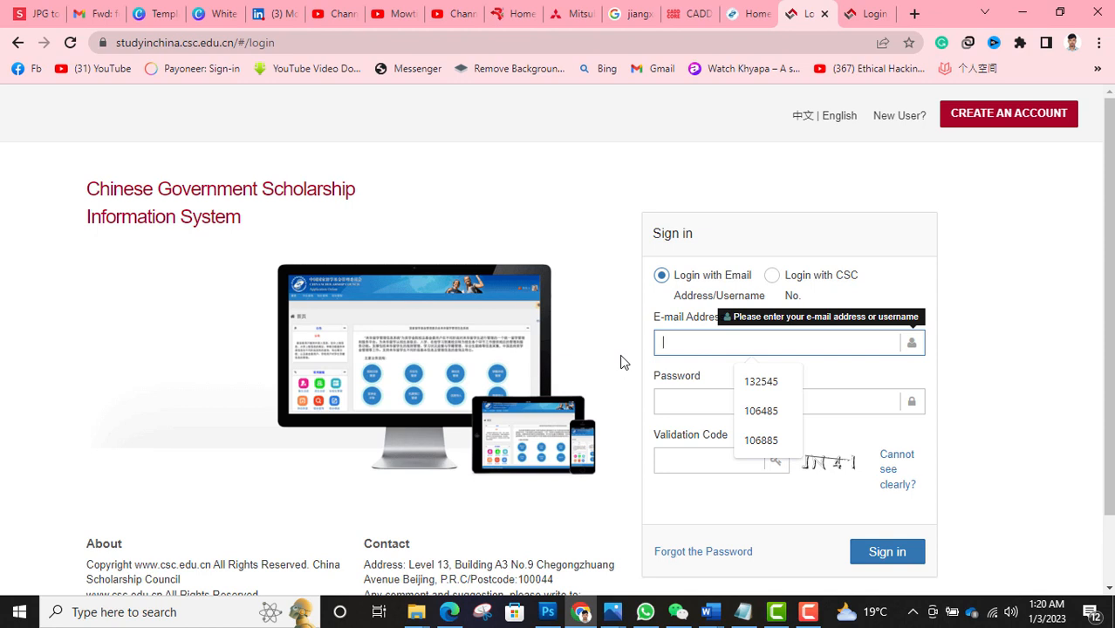
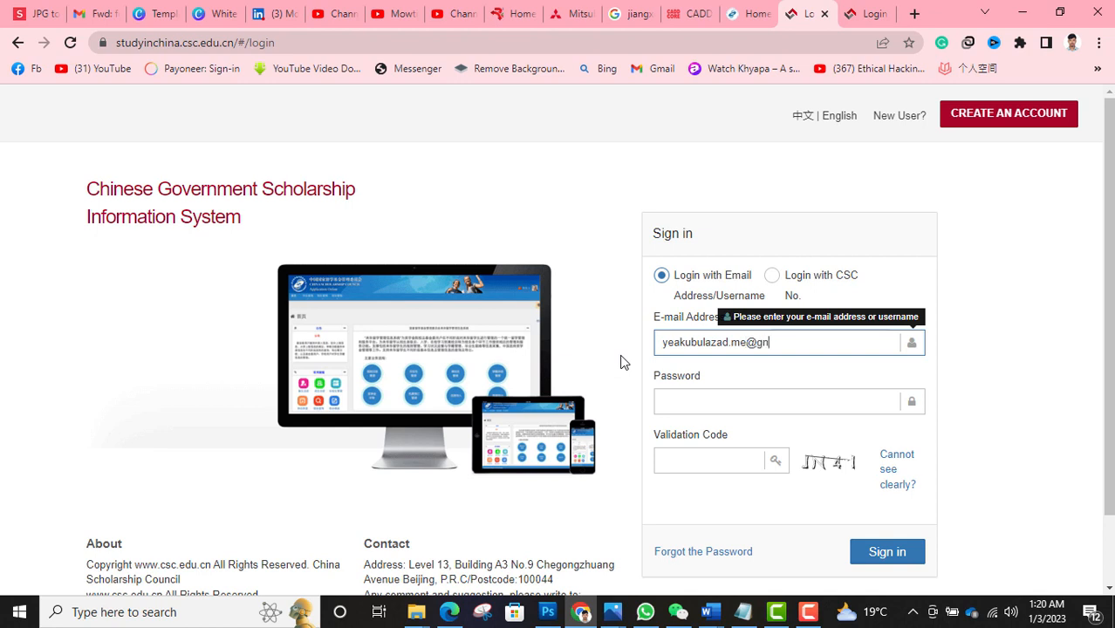
pyautogui.click(688, 405)
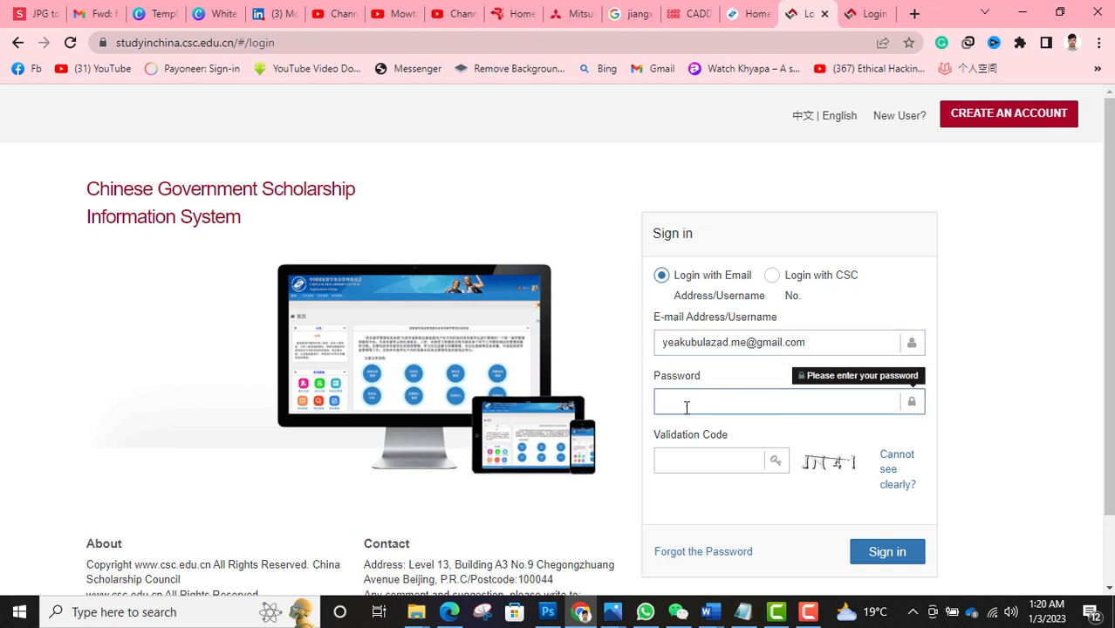
pyautogui.write('•••••••••')
pyautogui.click(662, 460)
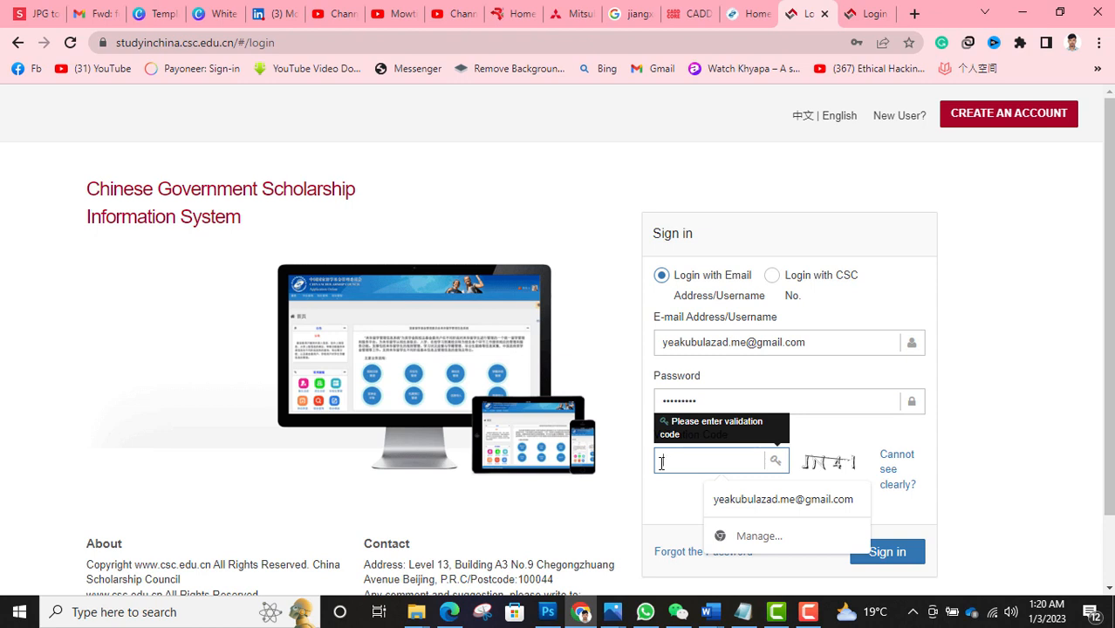
pyautogui.write('JN')
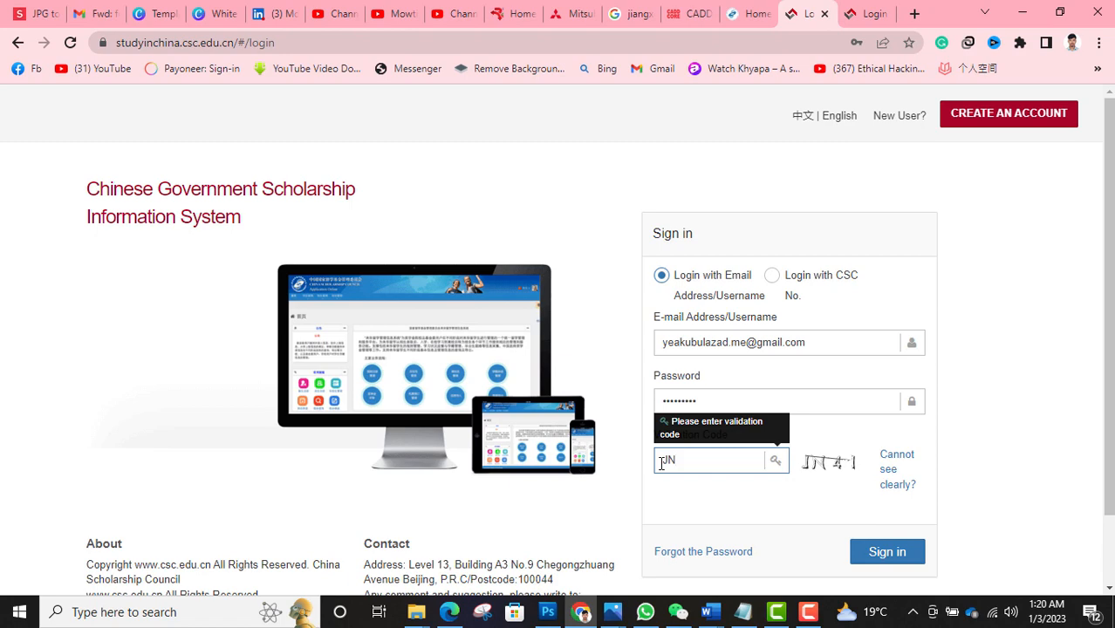
pyautogui.write('41')
pyautogui.click(874, 555)
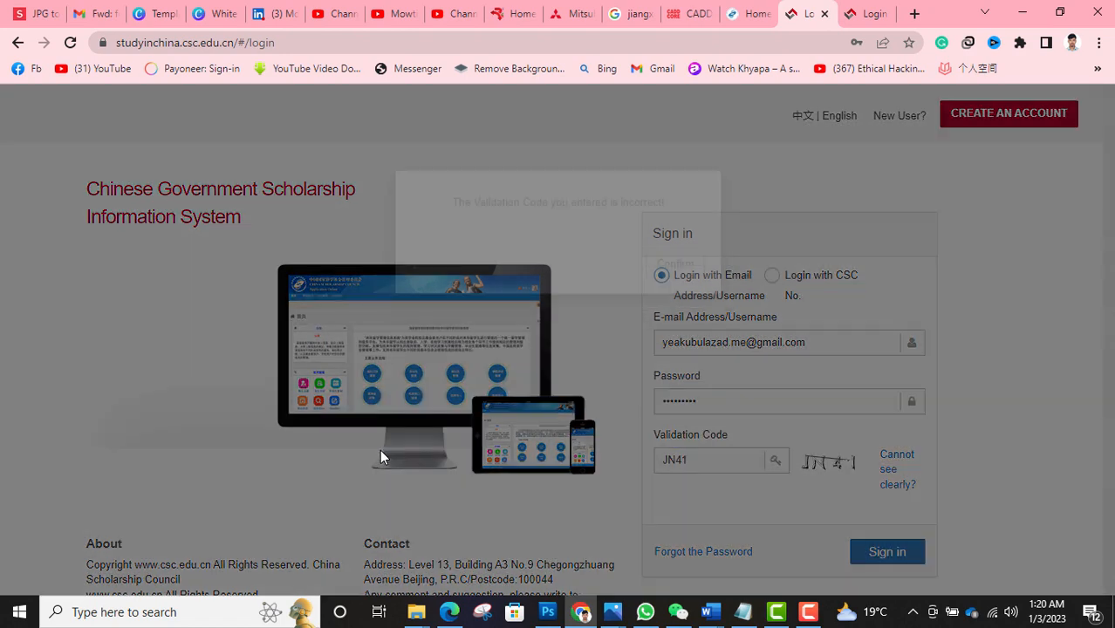
# - Dismiss the incorrect-code message and replace the validation code with a corrected one
pyautogui.click(692, 297)
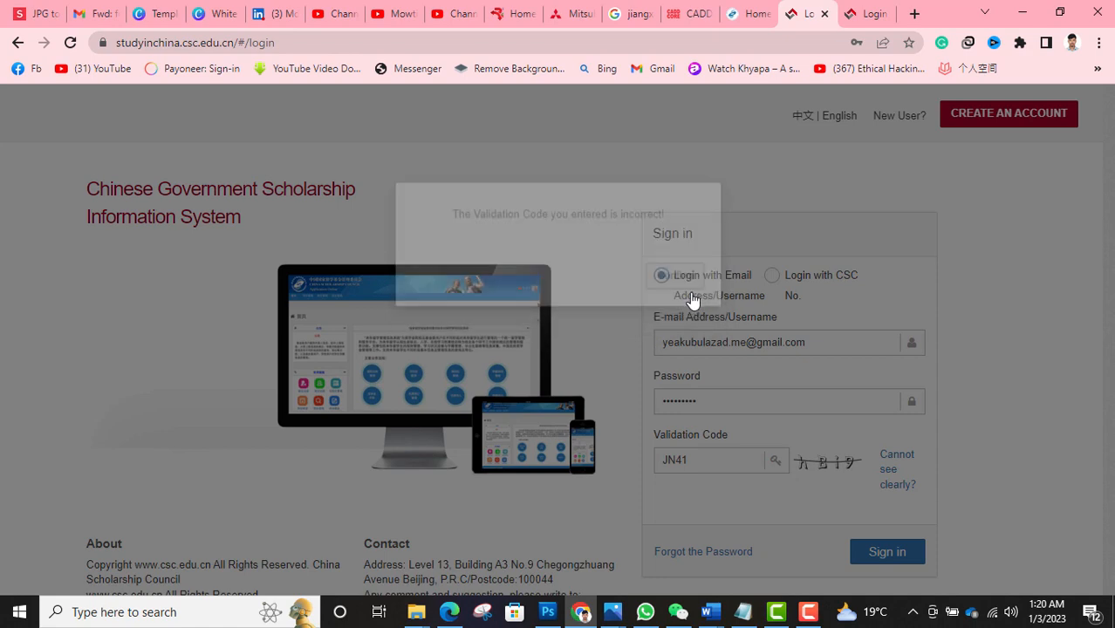
pyautogui.moveTo(688, 462); pyautogui.dragTo(662, 468)
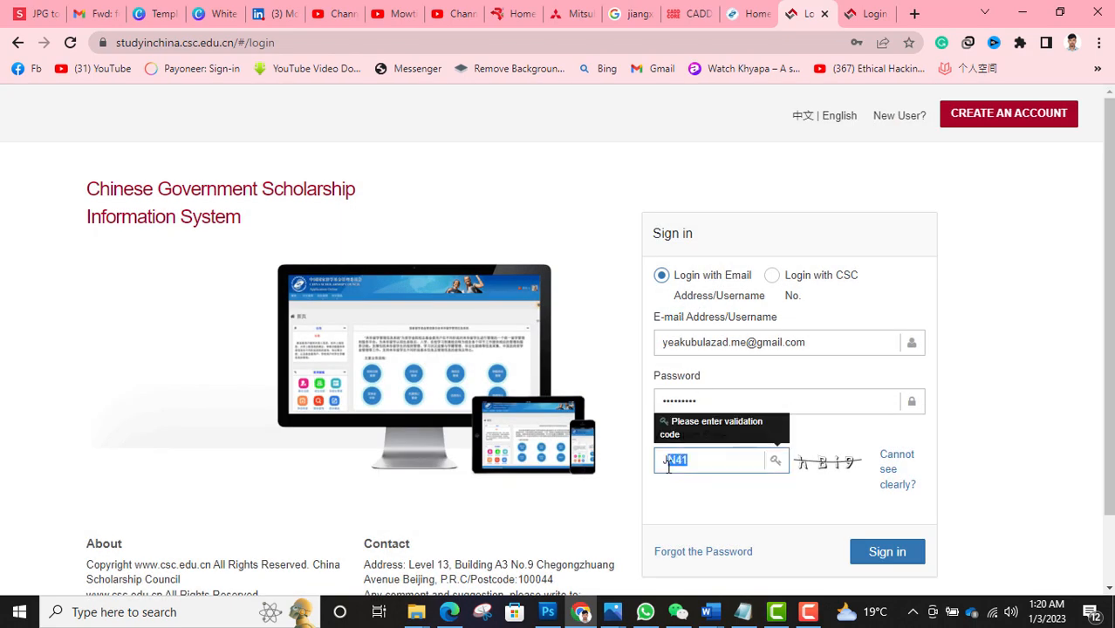
pyautogui.write('hB')
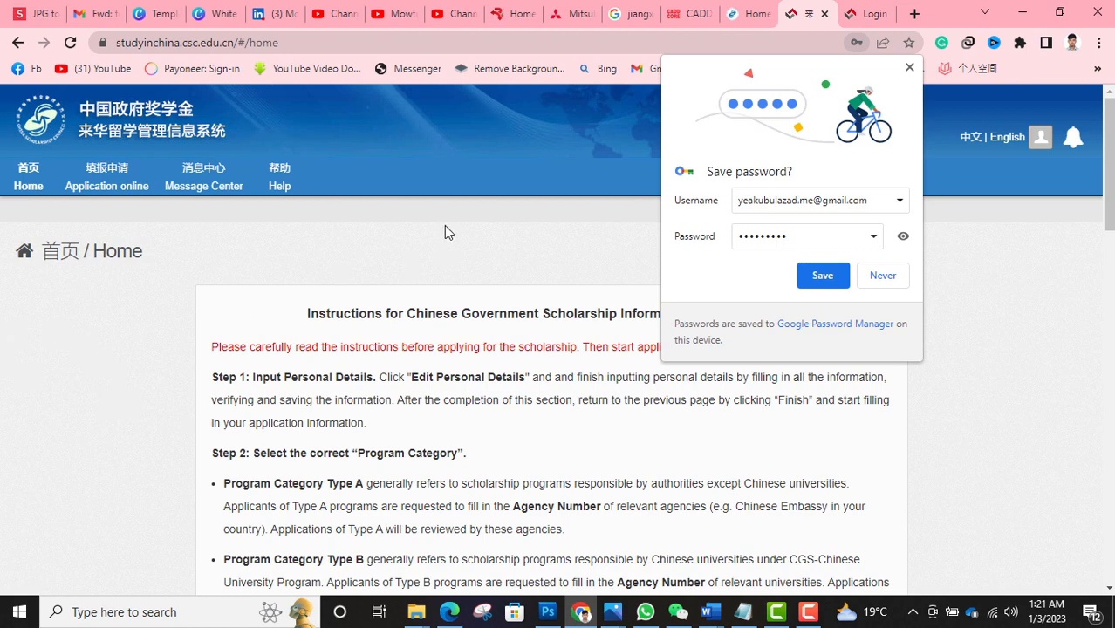
# - Save the login password in Chrome and open the Application online page
pyautogui.click(823, 275)
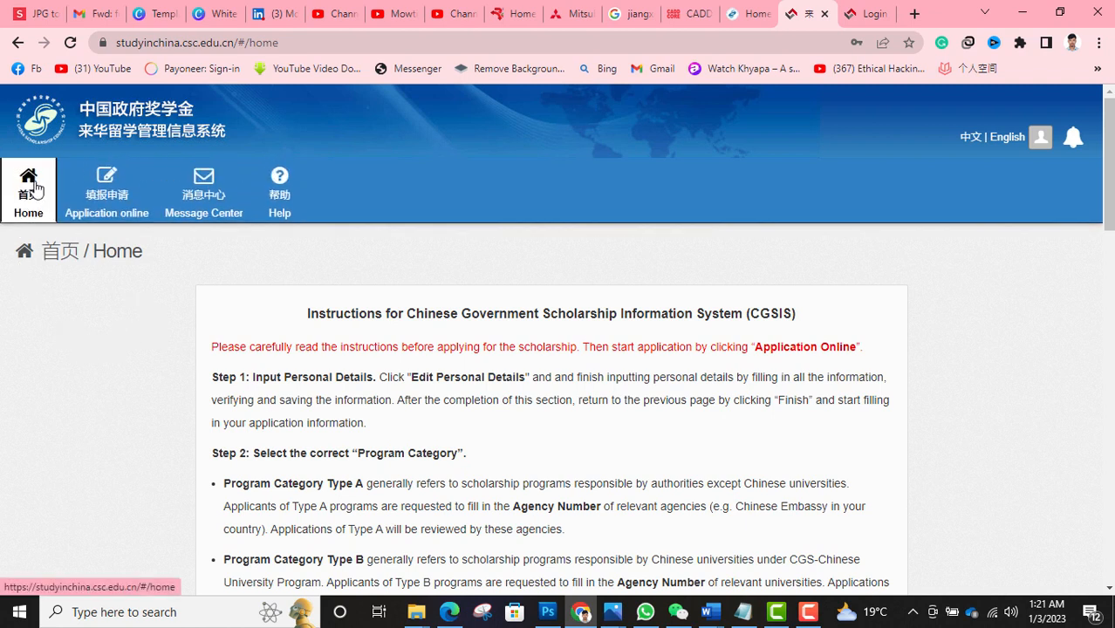
pyautogui.click(105, 200)
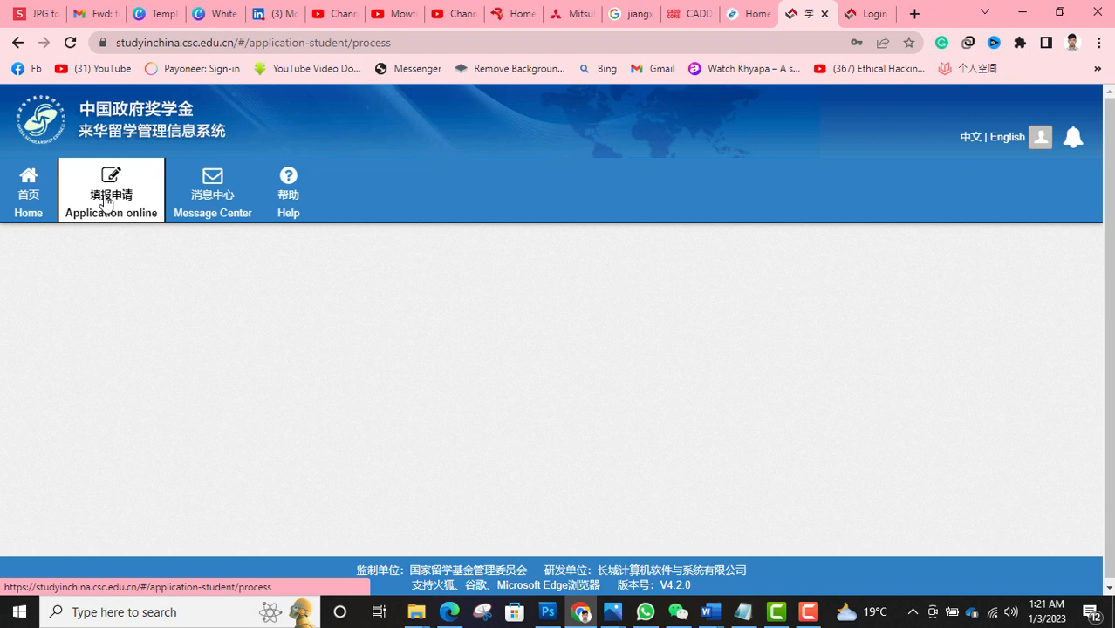
pyautogui.scroll(-2, 104, 195)
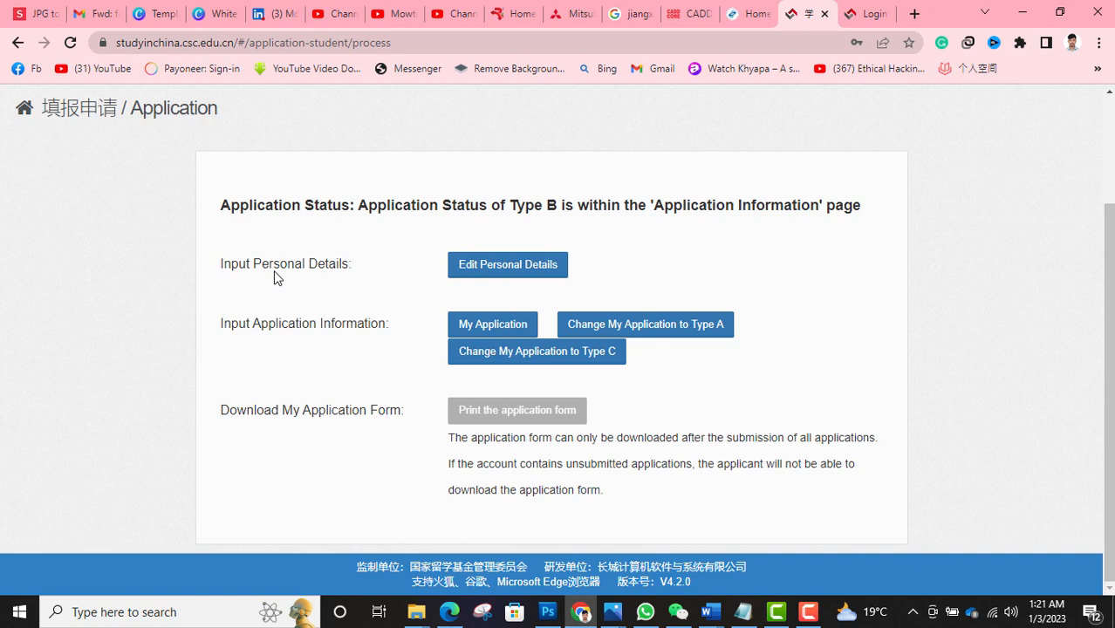
# - Open the Personal Information form, review all its fields, and Verify and Save it
pyautogui.click(485, 270)
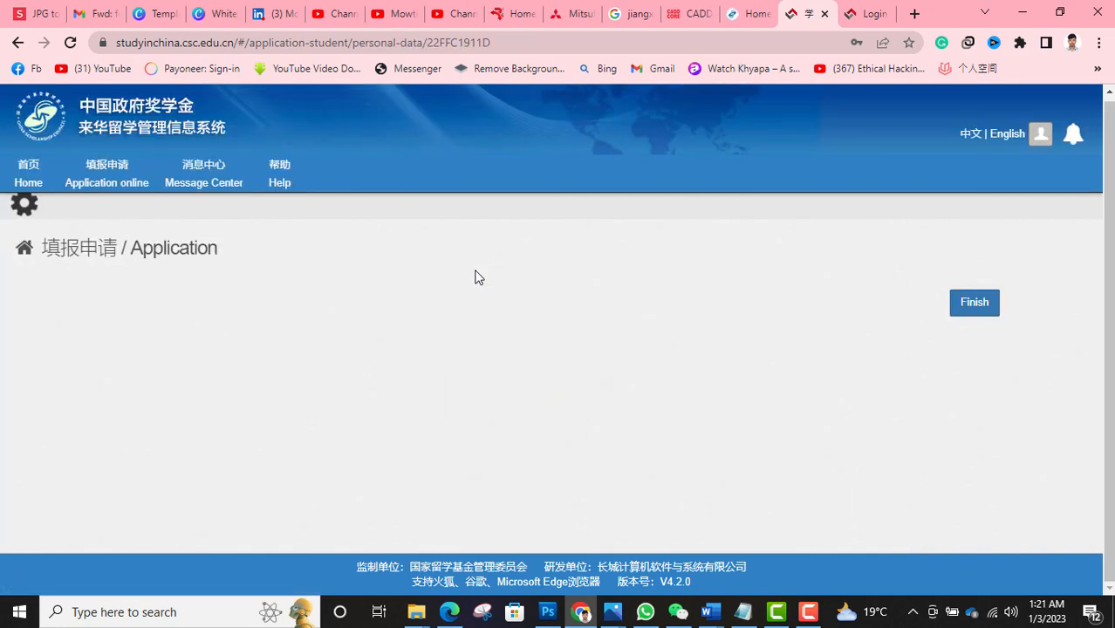
pyautogui.scroll(-1, 477, 277)
pyautogui.scroll(-2, 475, 276)
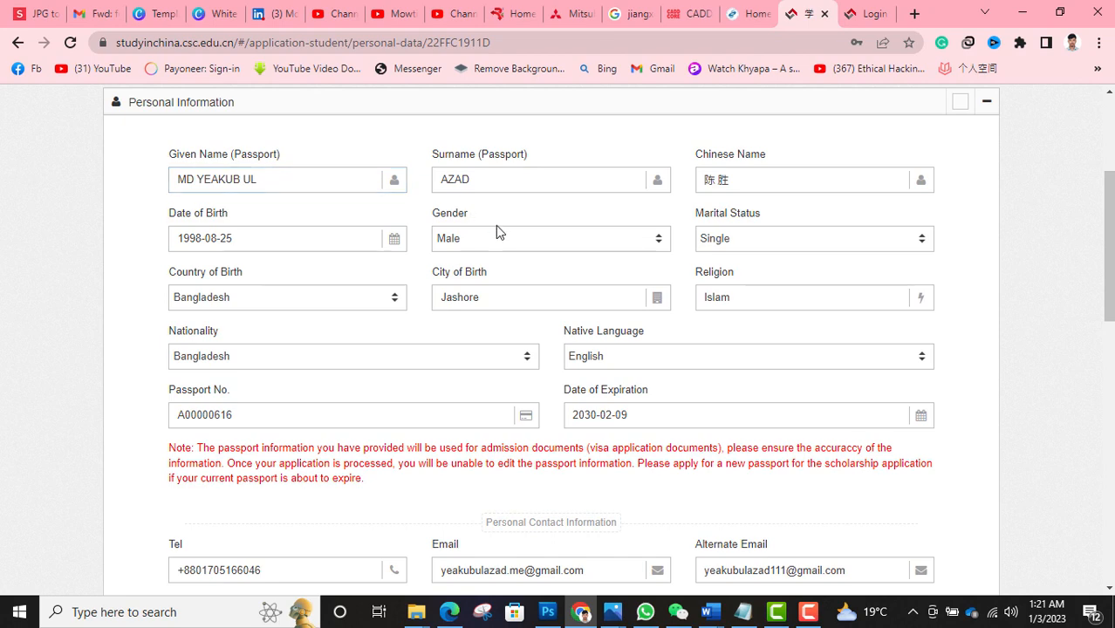
pyautogui.scroll(-2, 496, 229)
pyautogui.scroll(1, 496, 228)
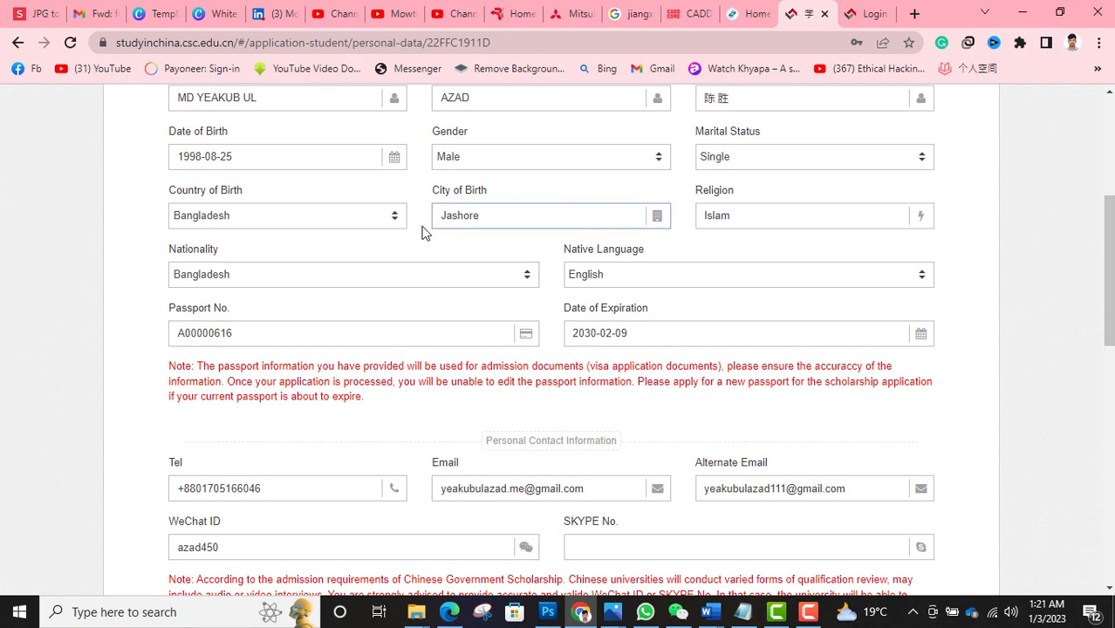
pyautogui.scroll(-1, 460, 269)
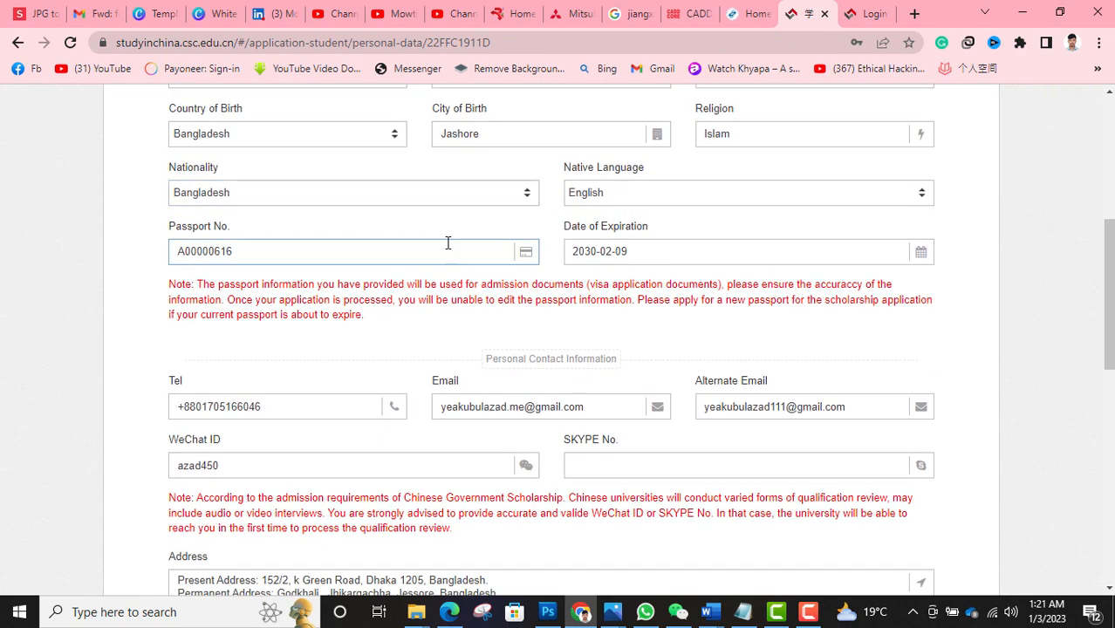
pyautogui.scroll(-1, 572, 237)
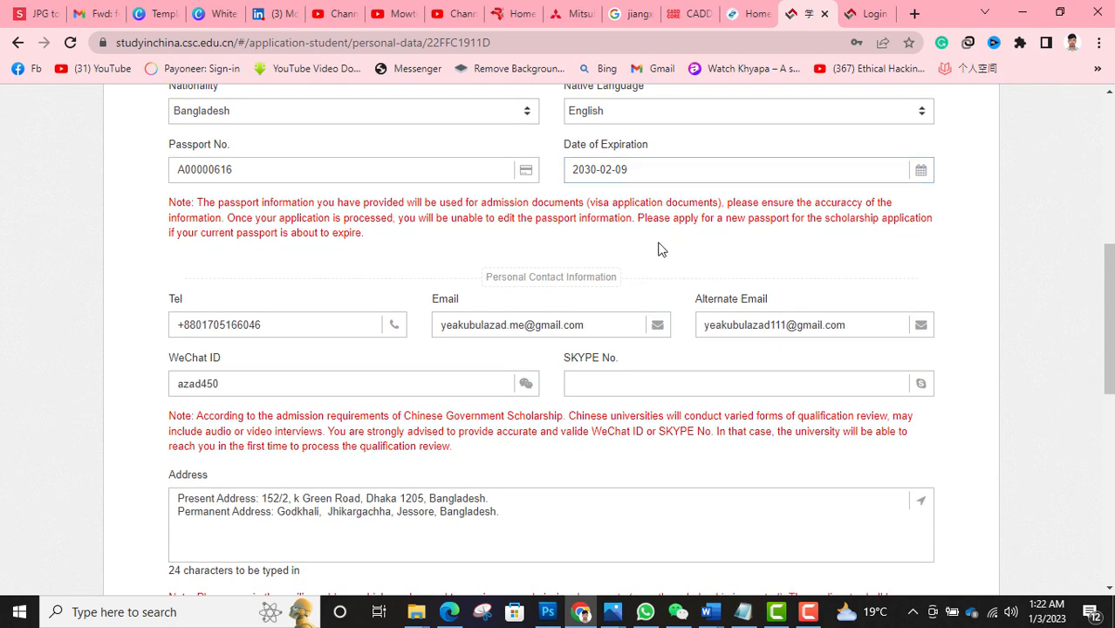
pyautogui.scroll(-3, 662, 252)
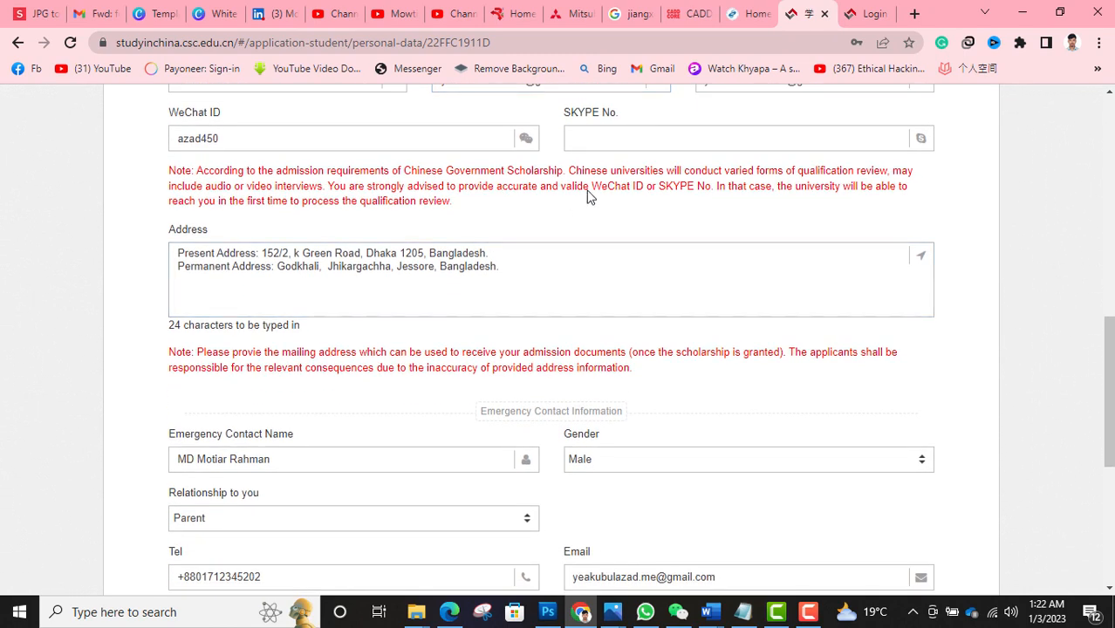
pyautogui.scroll(-2, 417, 272)
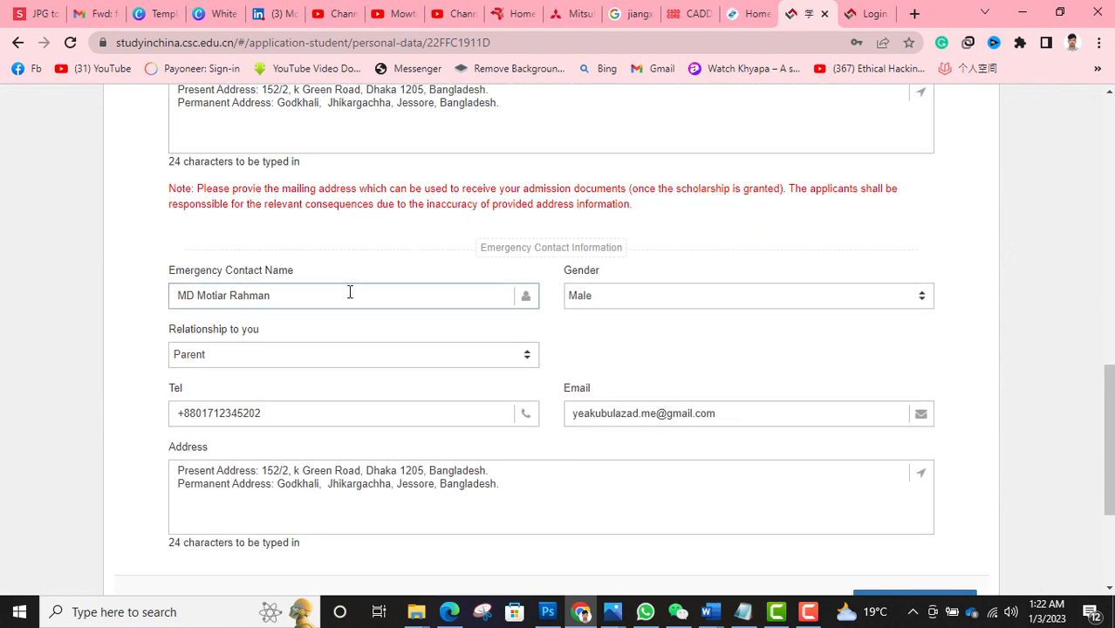
pyautogui.scroll(-1, 349, 293)
pyautogui.scroll(-2, 349, 292)
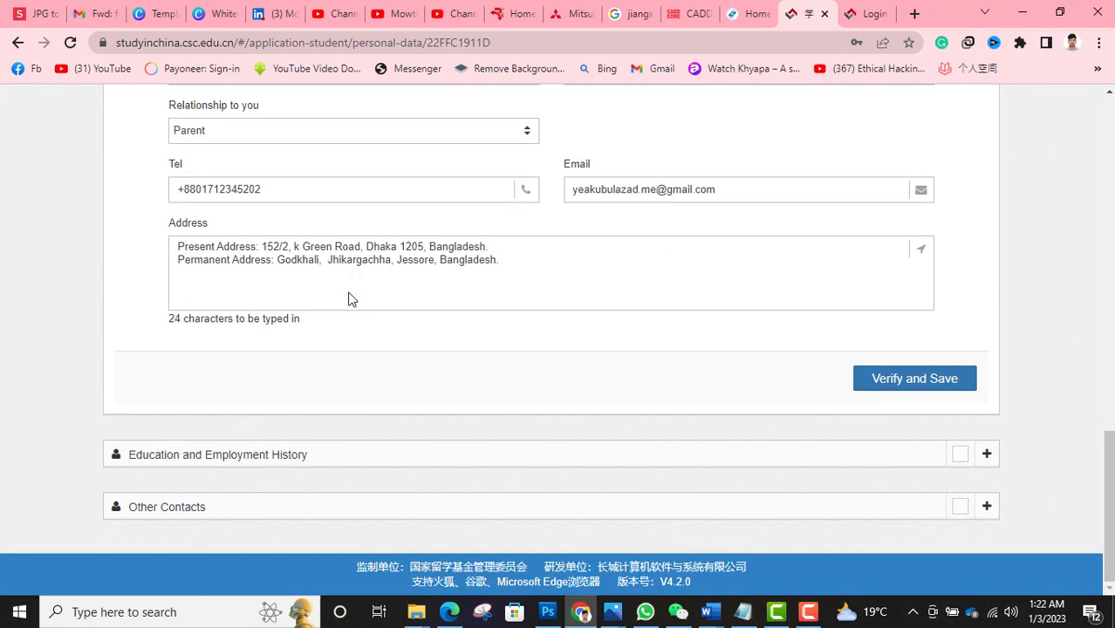
pyautogui.click(929, 387)
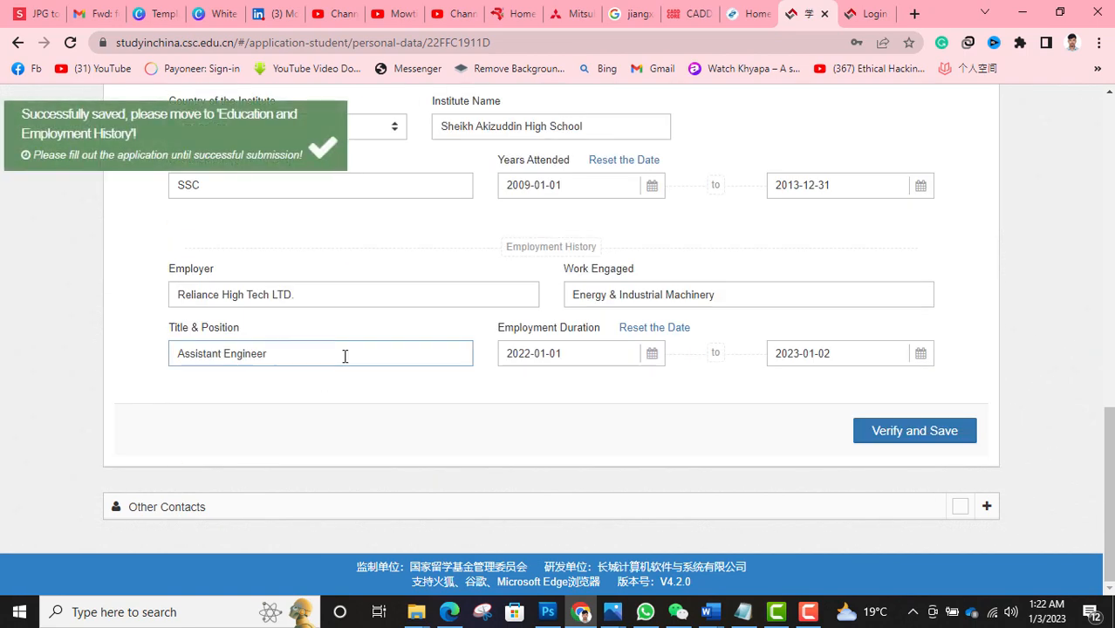
pyautogui.scroll(3, 411, 348)
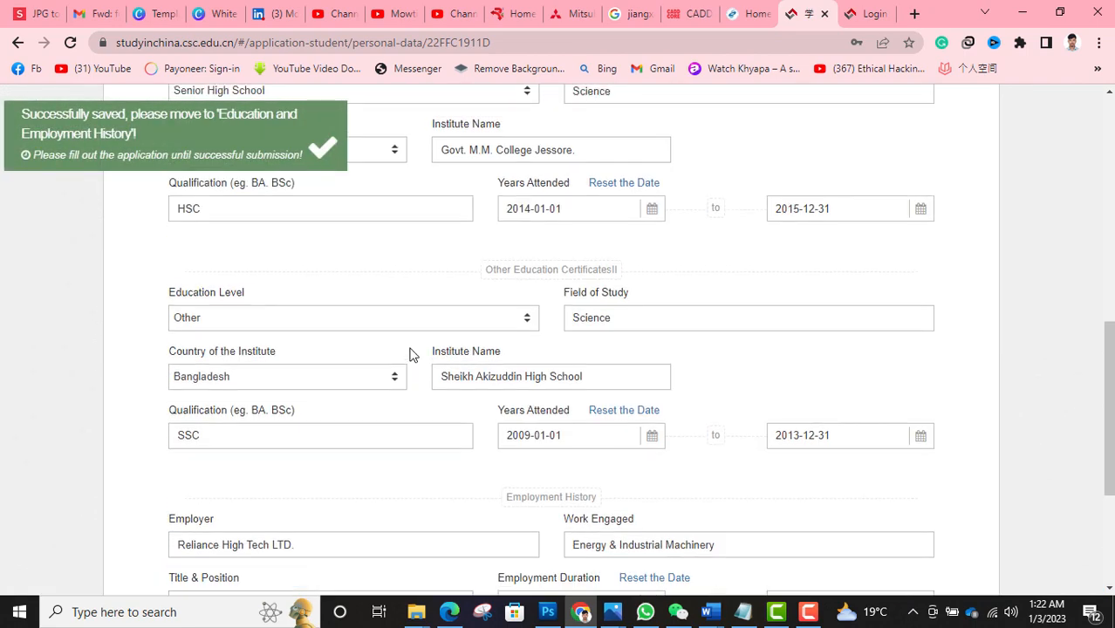
pyautogui.scroll(8, 411, 349)
pyautogui.scroll(-2, 306, 325)
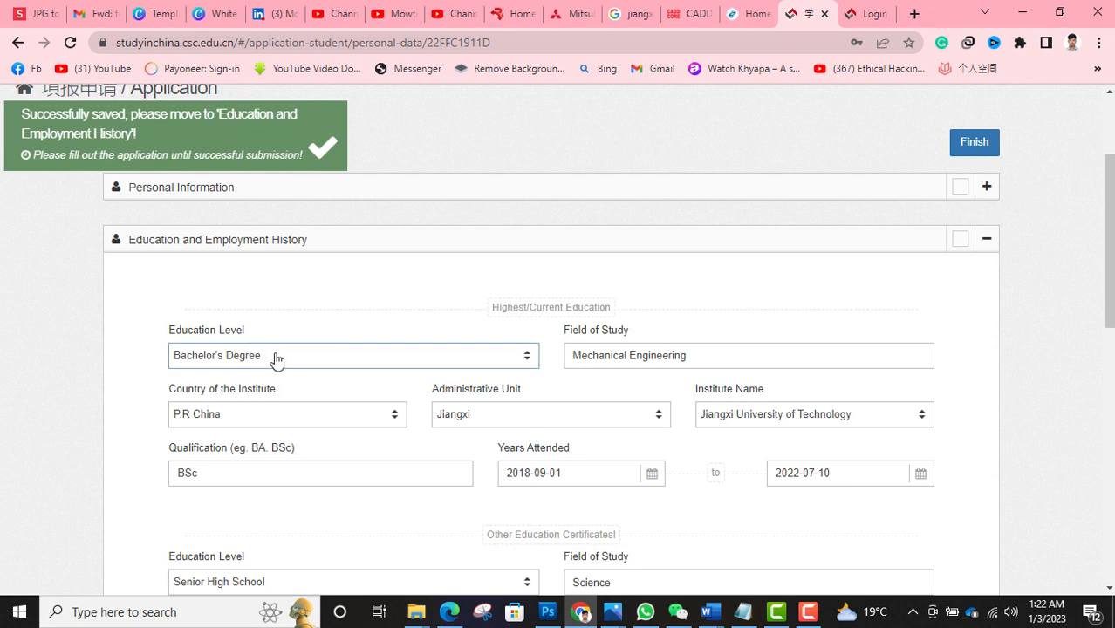
pyautogui.scroll(-1, 430, 357)
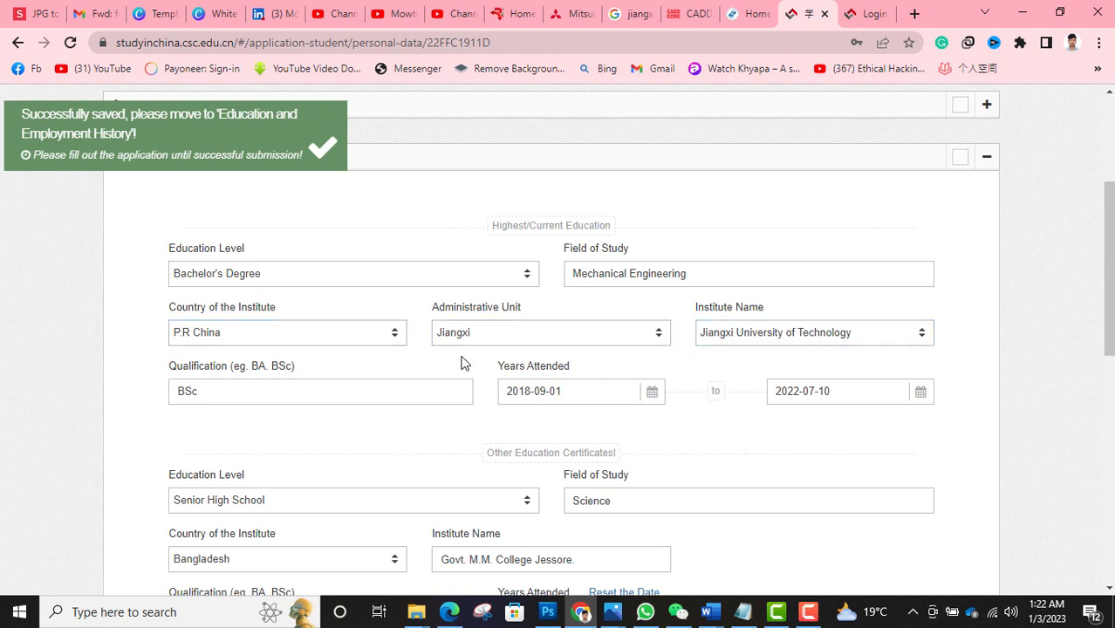
pyautogui.scroll(-1, 419, 367)
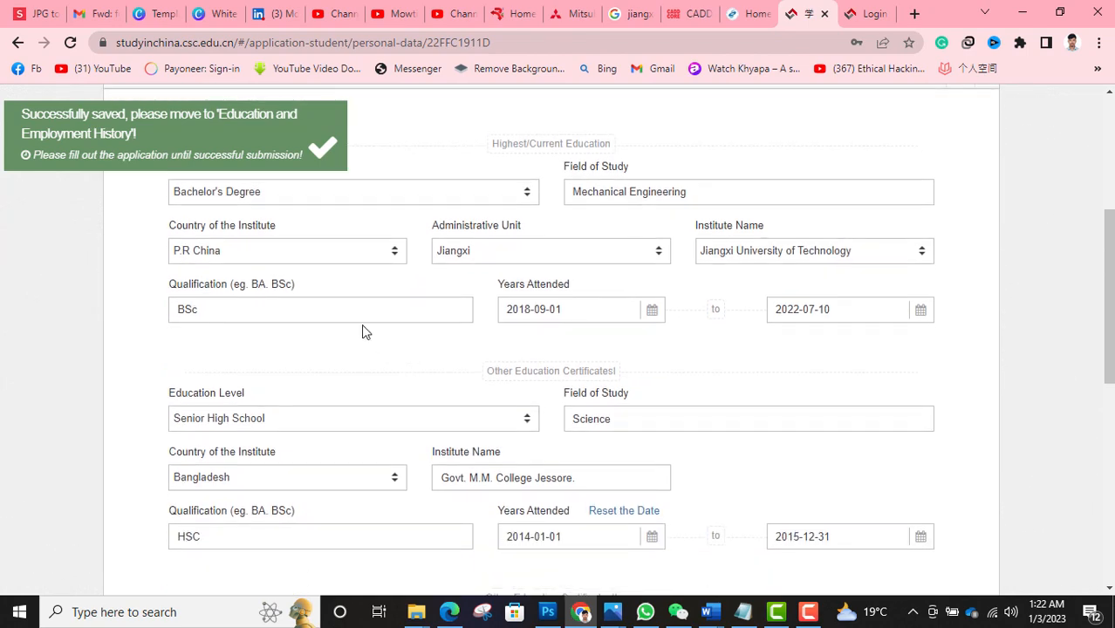
pyautogui.scroll(-2, 365, 332)
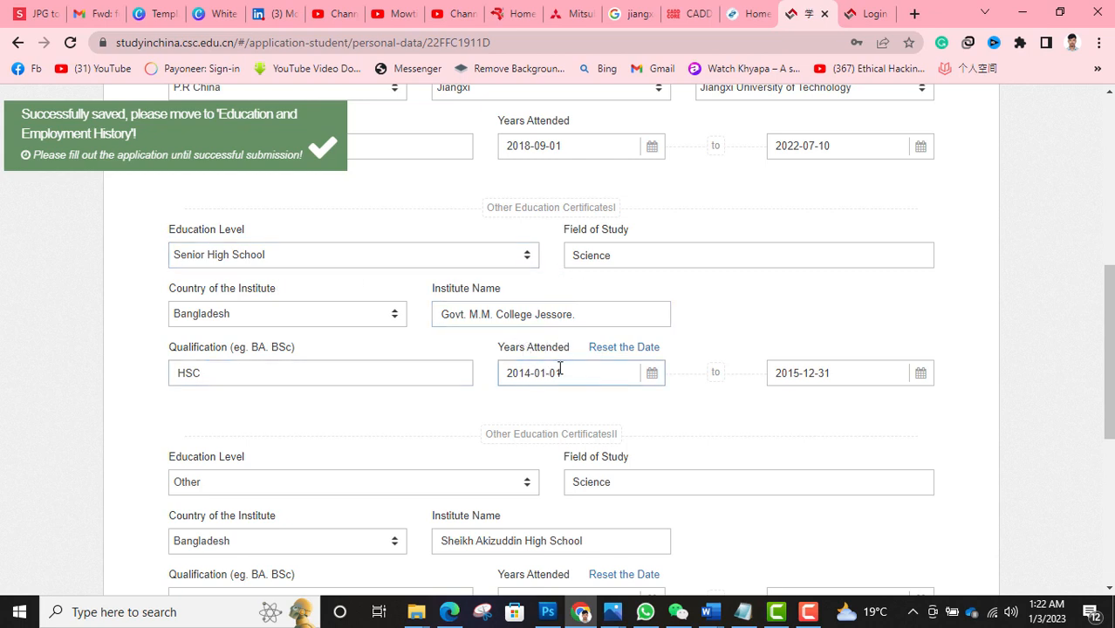
pyautogui.scroll(-1, 566, 367)
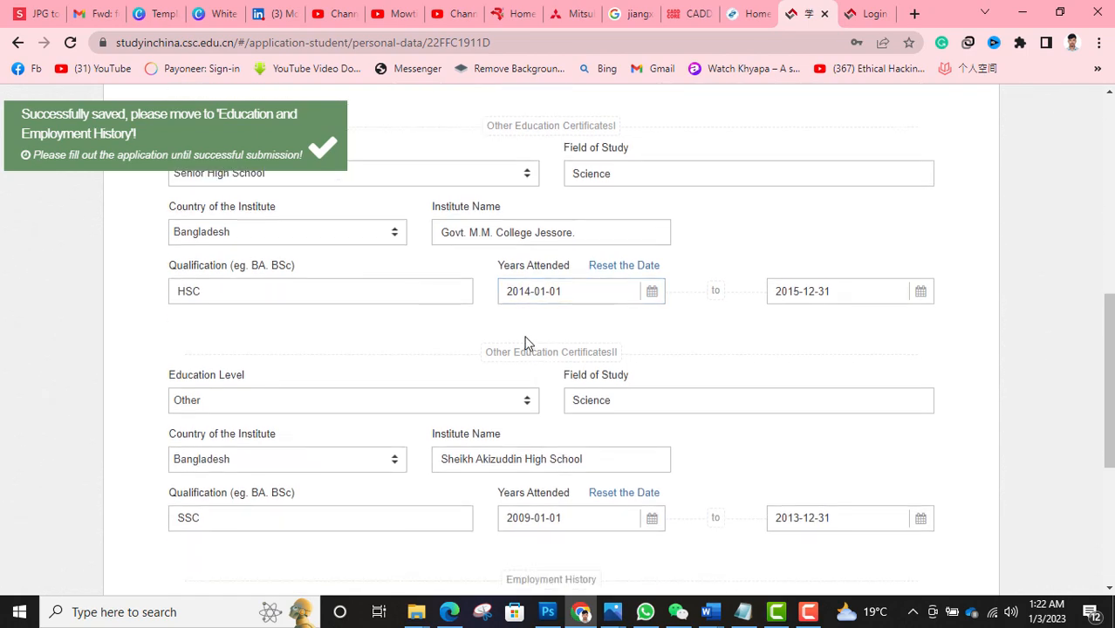
pyautogui.scroll(-1, 543, 316)
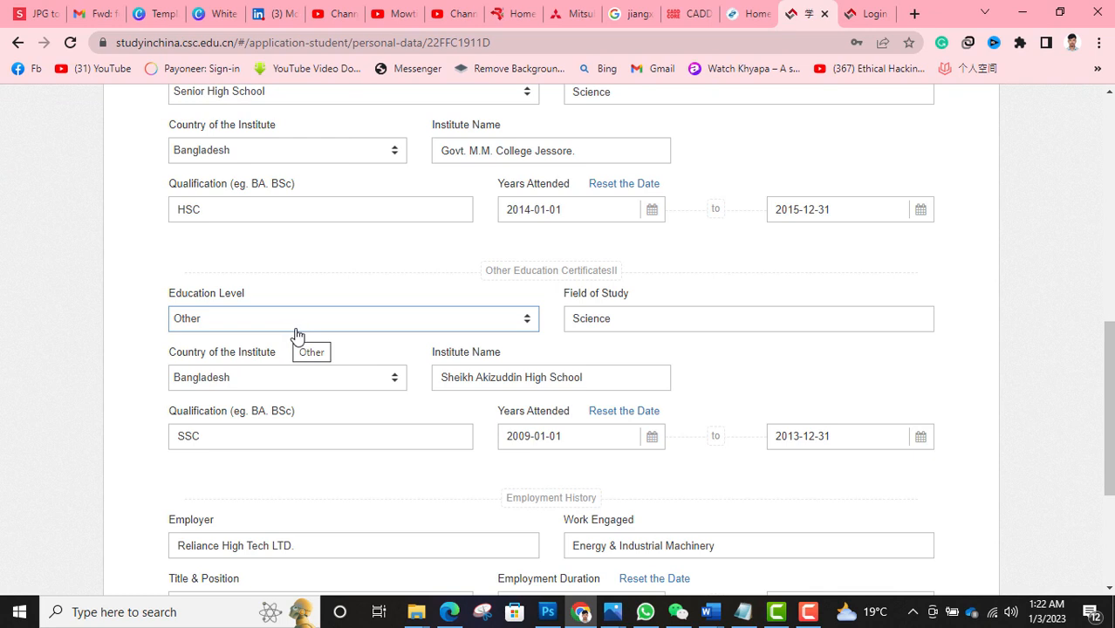
pyautogui.scroll(-1, 294, 333)
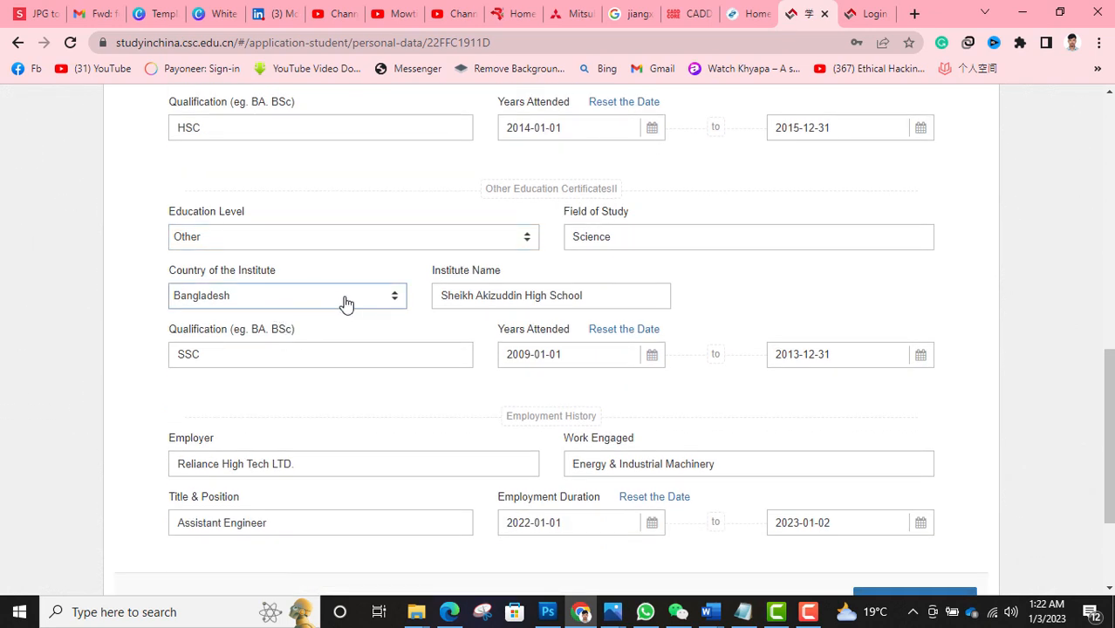
pyautogui.click(438, 349)
pyautogui.scroll(-1, 439, 349)
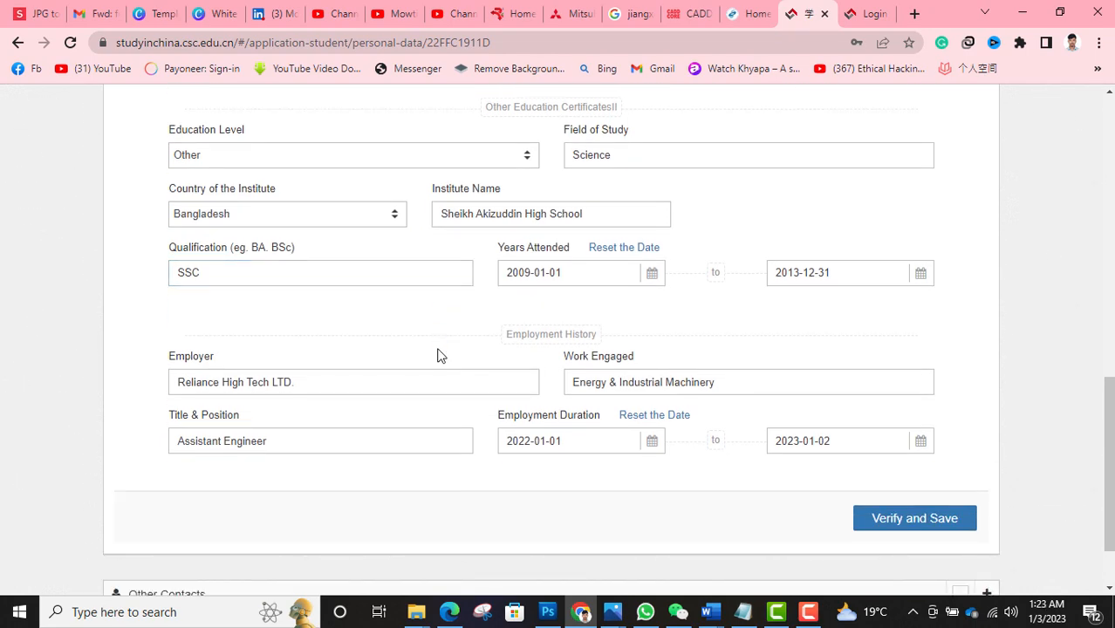
pyautogui.scroll(-1, 418, 347)
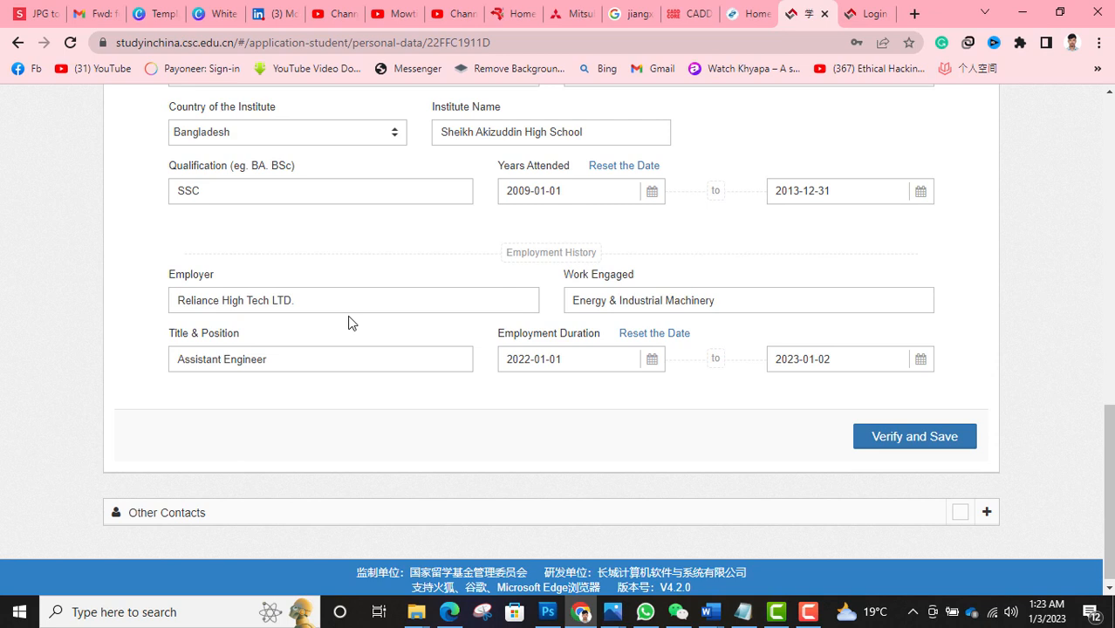
pyautogui.click(375, 293)
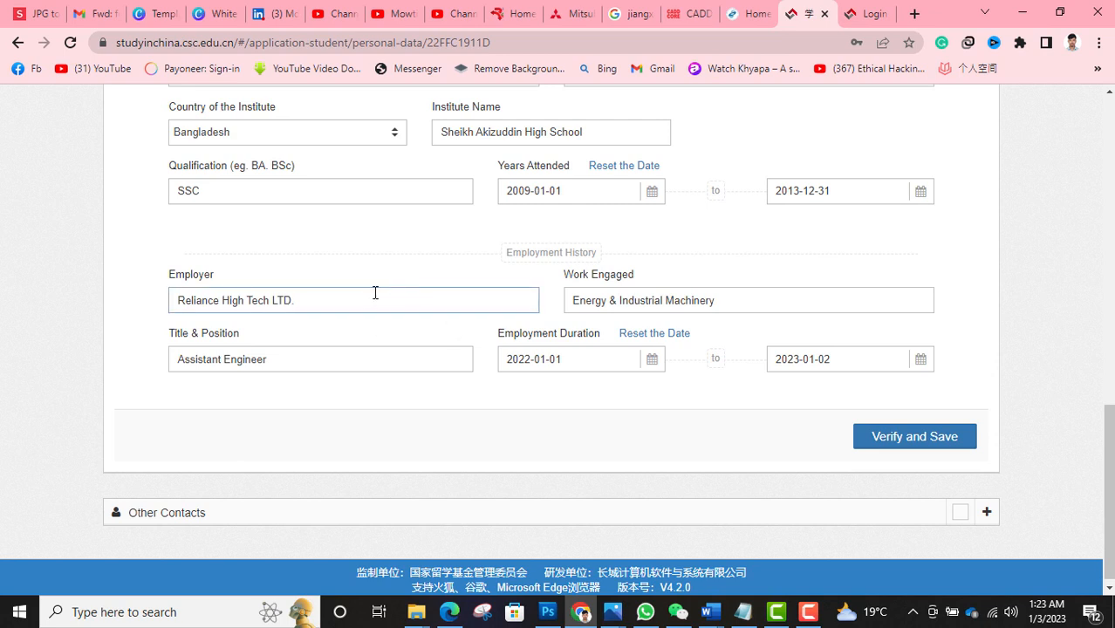
pyautogui.scroll(-1, 452, 310)
pyautogui.click(452, 310)
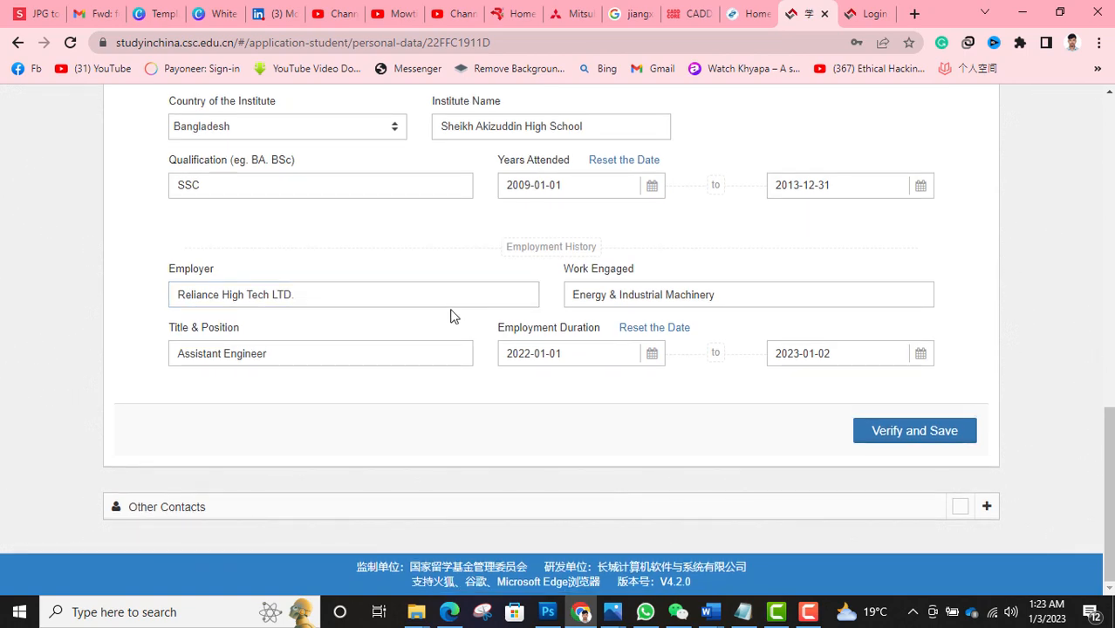
# - Verify and save the Education and Employment History section
pyautogui.click(959, 433)
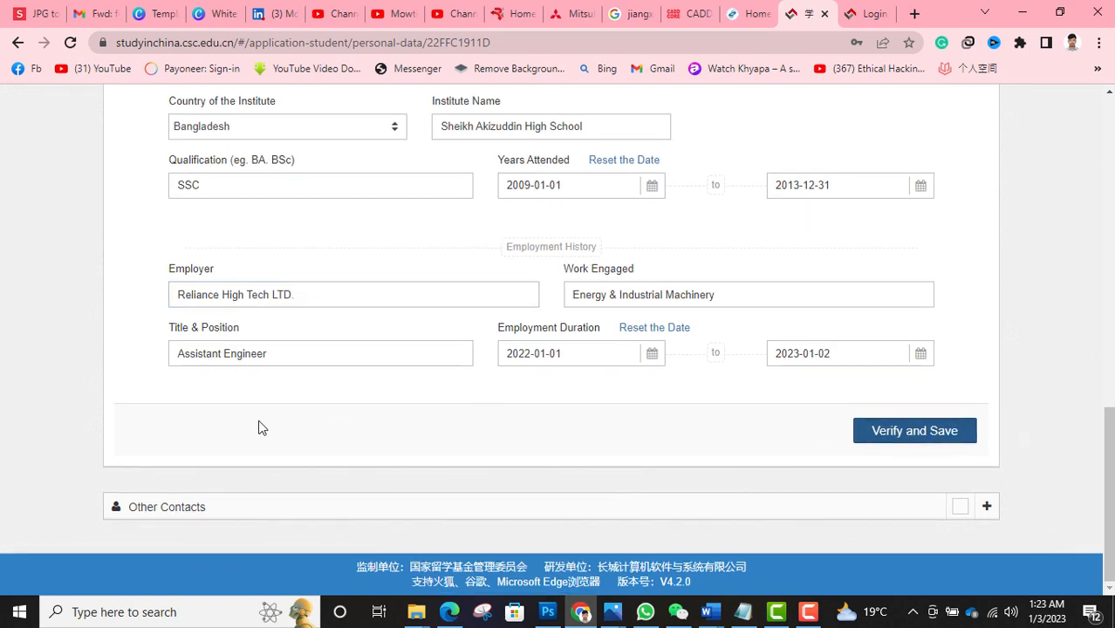
pyautogui.scroll(1, 284, 395)
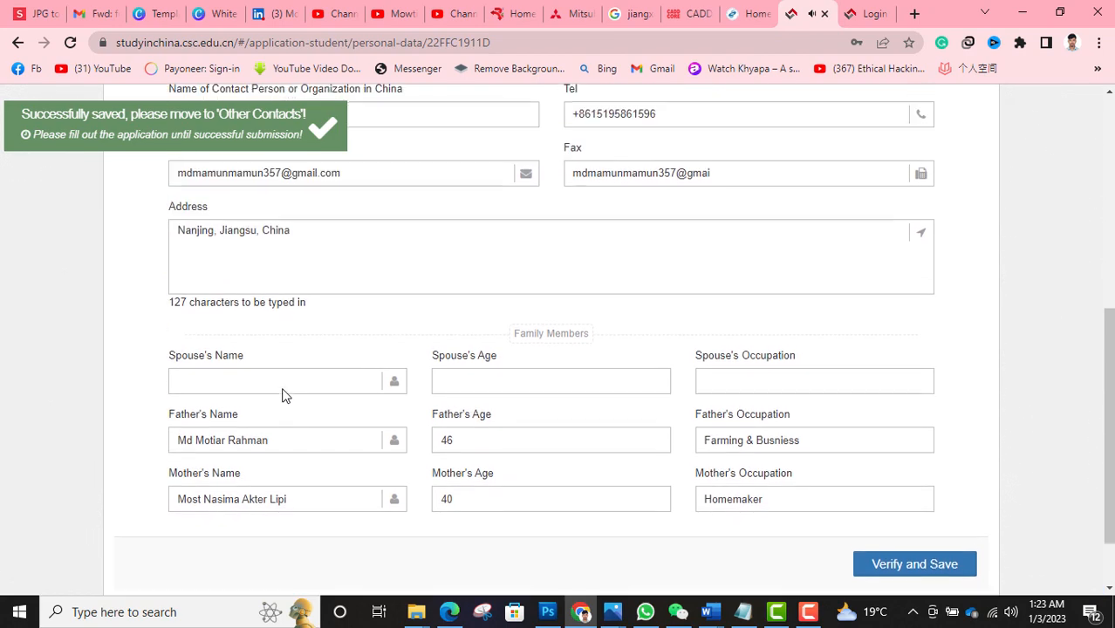
pyautogui.click(282, 390)
pyautogui.scroll(2, 284, 390)
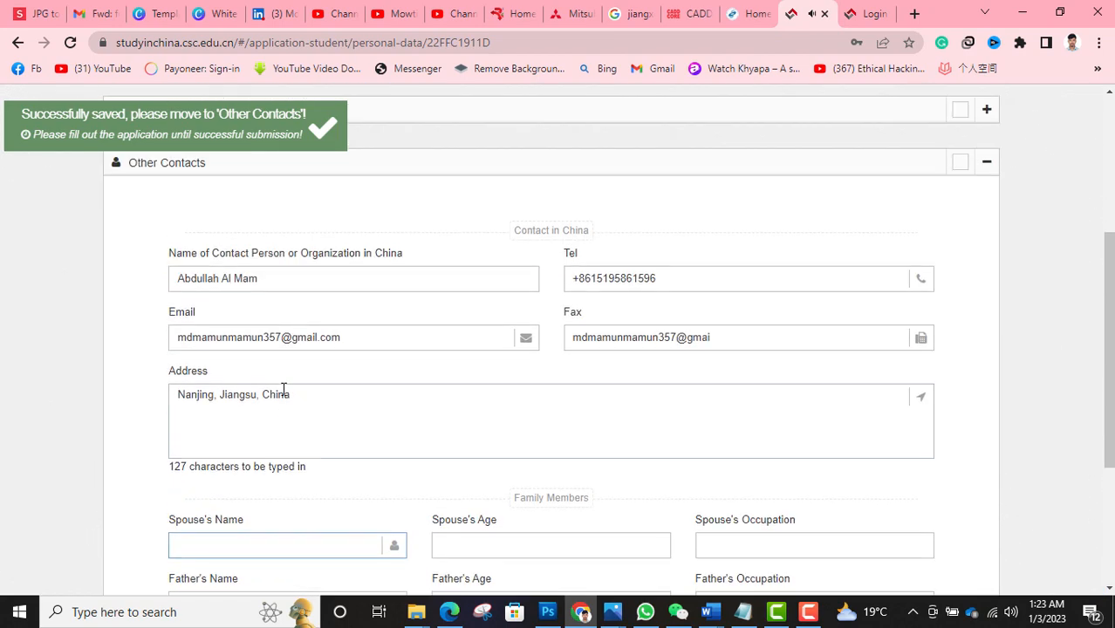
pyautogui.scroll(1, 283, 389)
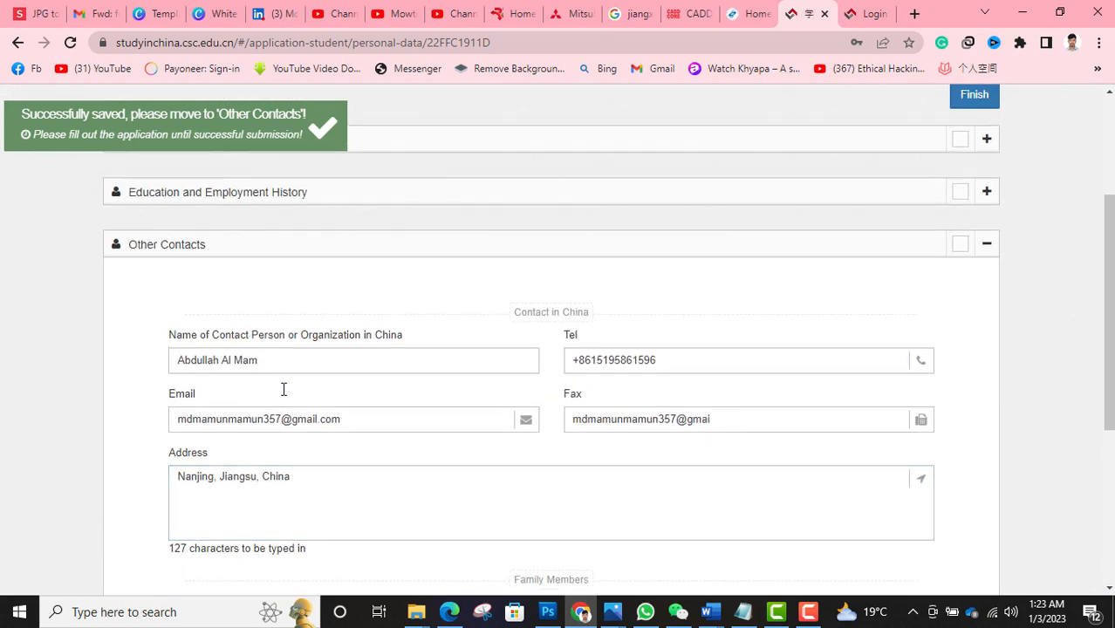
pyautogui.scroll(-1, 284, 389)
# - Check the contact in China, save Other Contacts, and finish the personal details
pyautogui.click(264, 278)
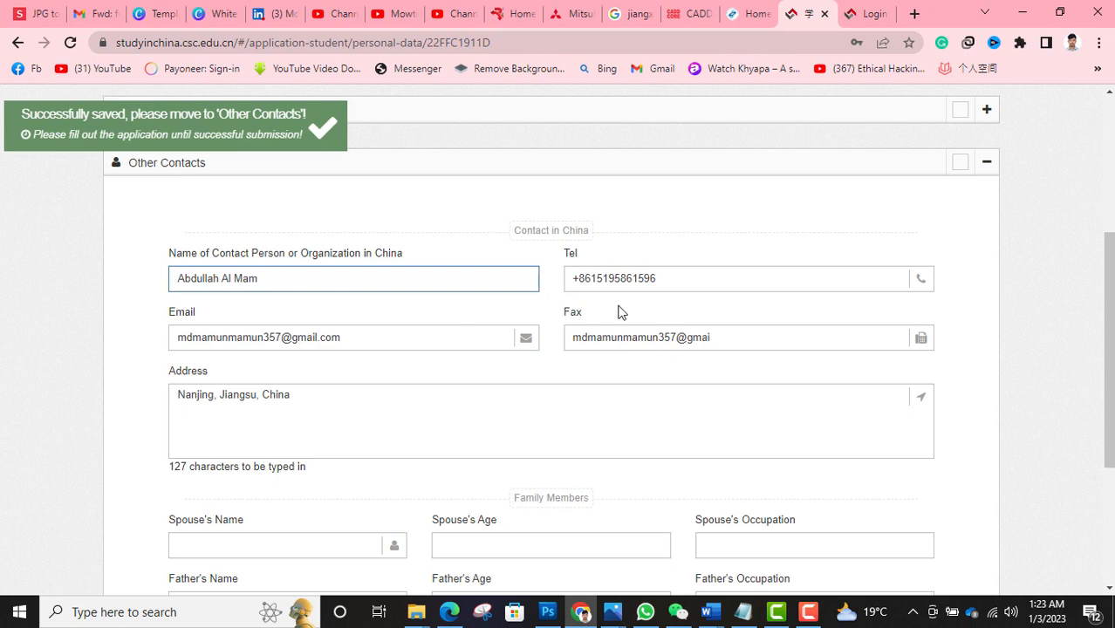
pyautogui.scroll(-2, 454, 377)
pyautogui.scroll(2, 454, 377)
pyautogui.scroll(-2, 455, 370)
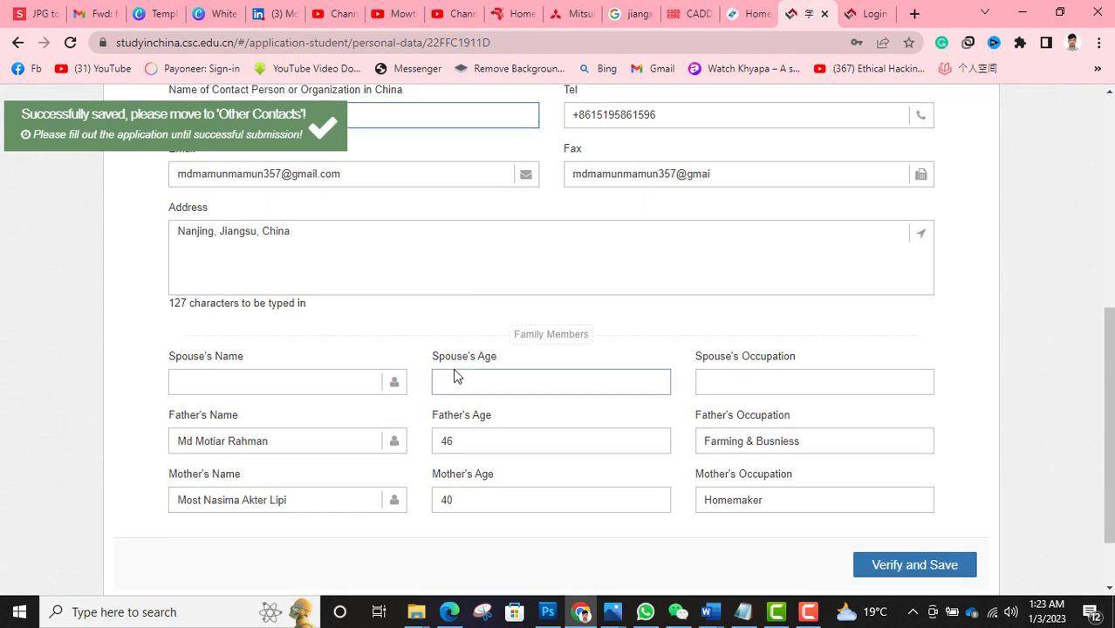
pyautogui.scroll(-1, 454, 376)
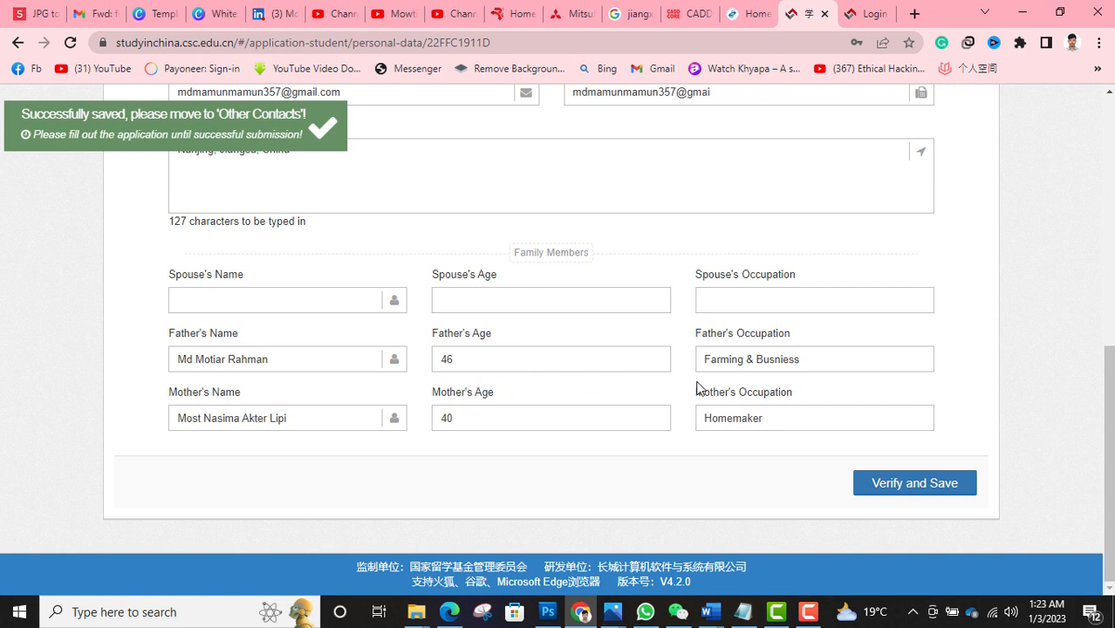
pyautogui.click(928, 492)
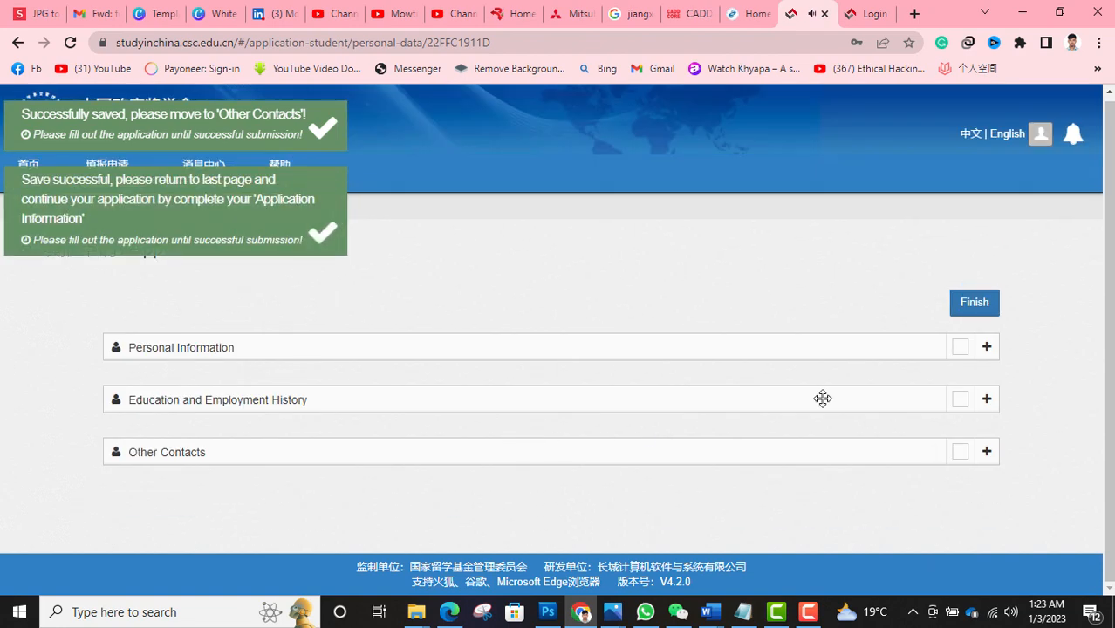
pyautogui.click(965, 307)
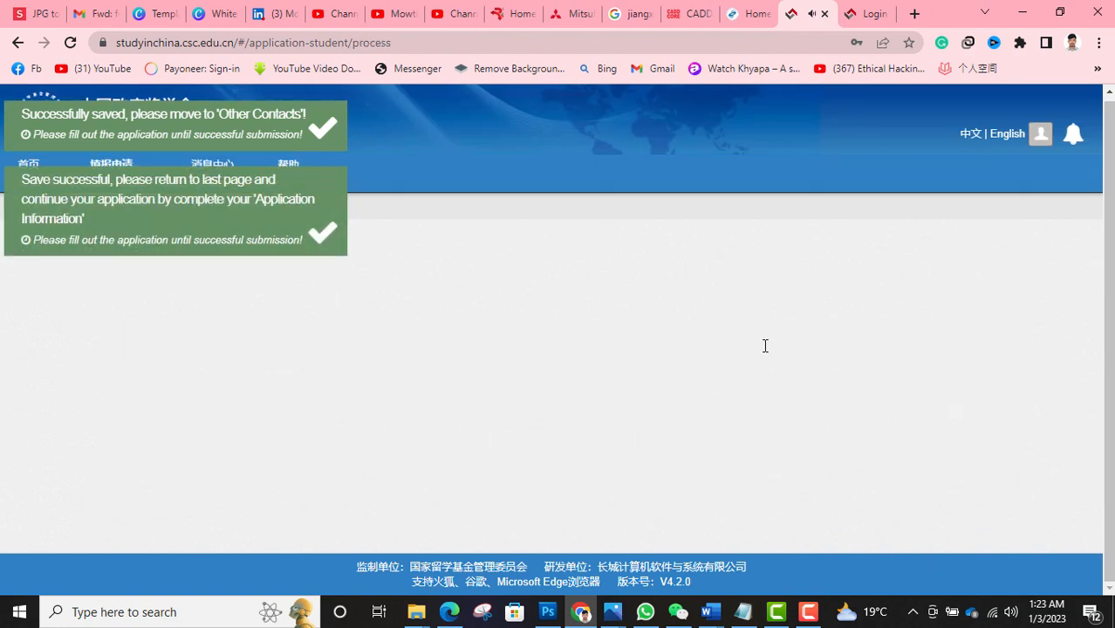
# - Edit the Southwest Jiaotong University application (Agency No. 10613) from My Application
pyautogui.scroll(-1, 623, 390)
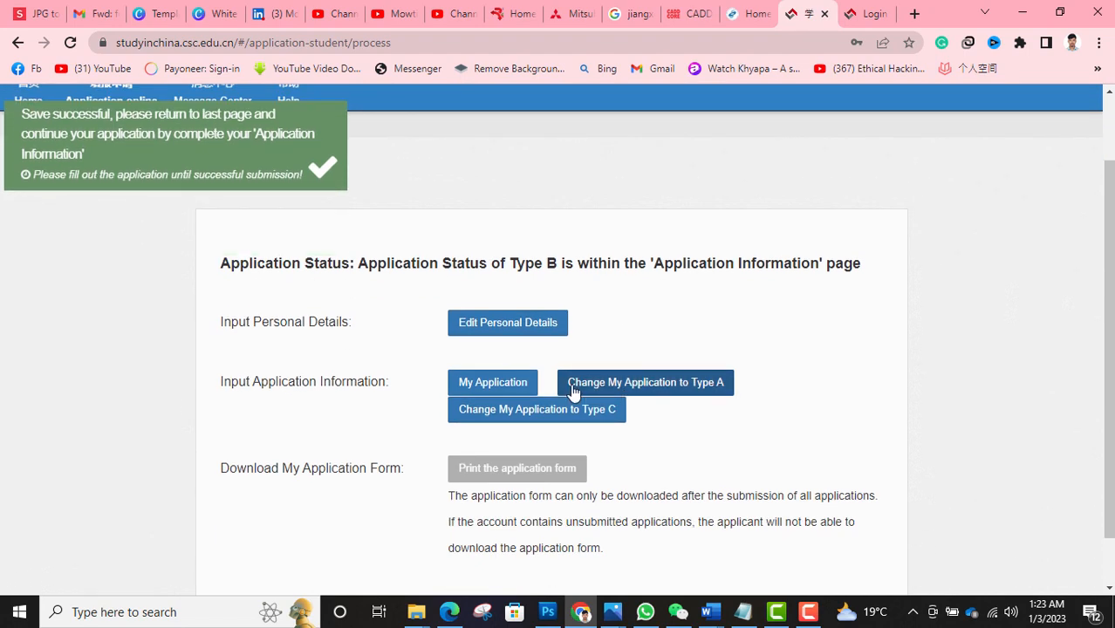
pyautogui.click(518, 389)
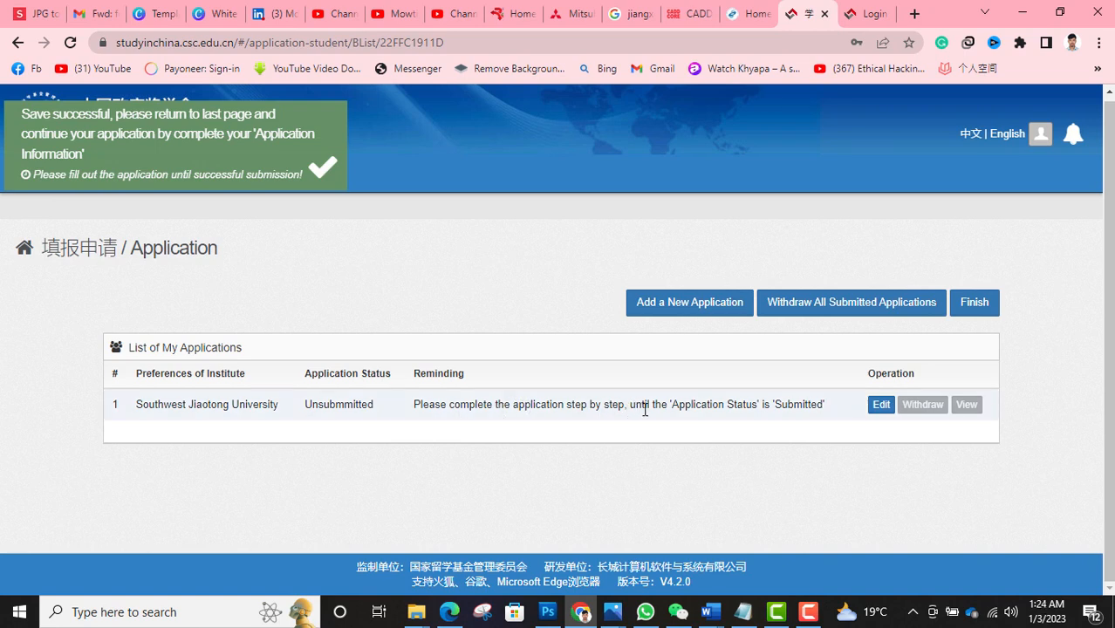
pyautogui.click(880, 407)
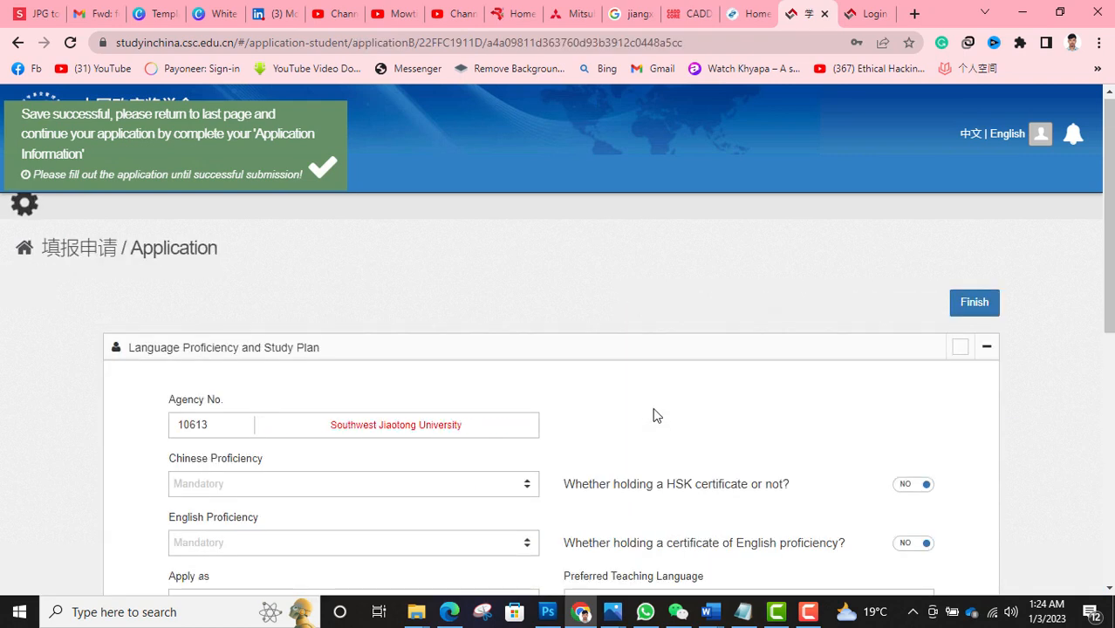
pyautogui.scroll(-2, 654, 414)
pyautogui.click(275, 254)
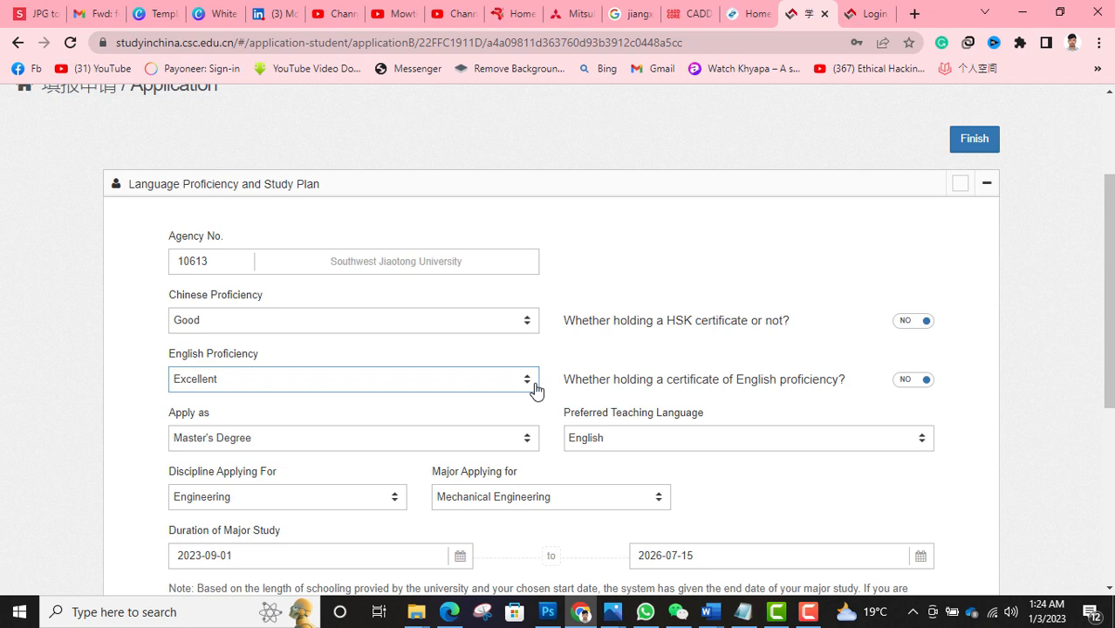
pyautogui.scroll(-1, 456, 411)
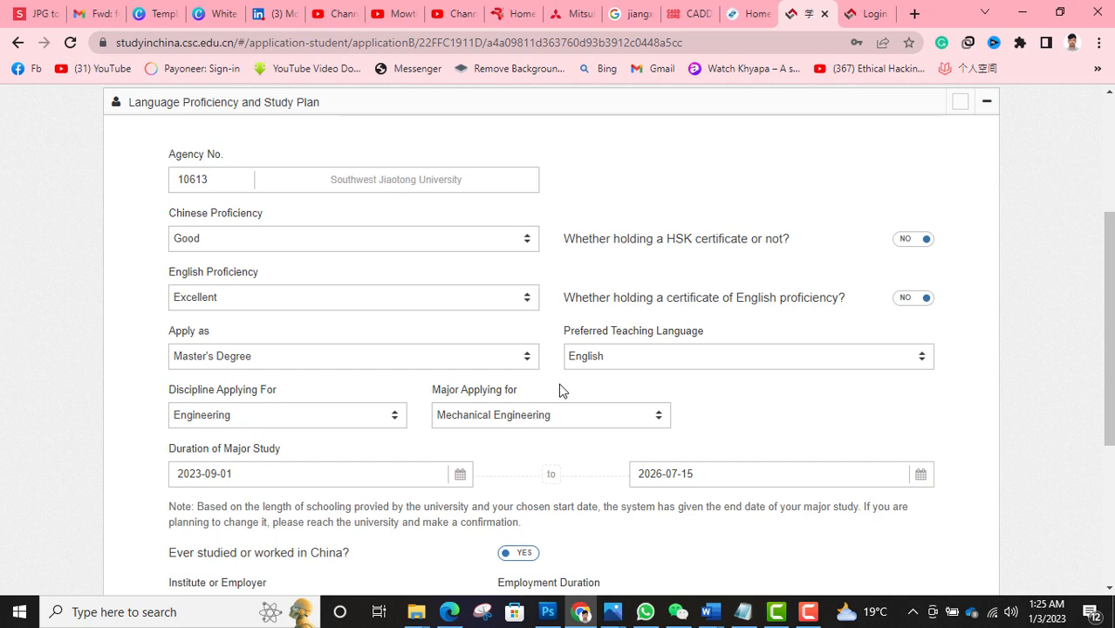
pyautogui.scroll(-1, 558, 391)
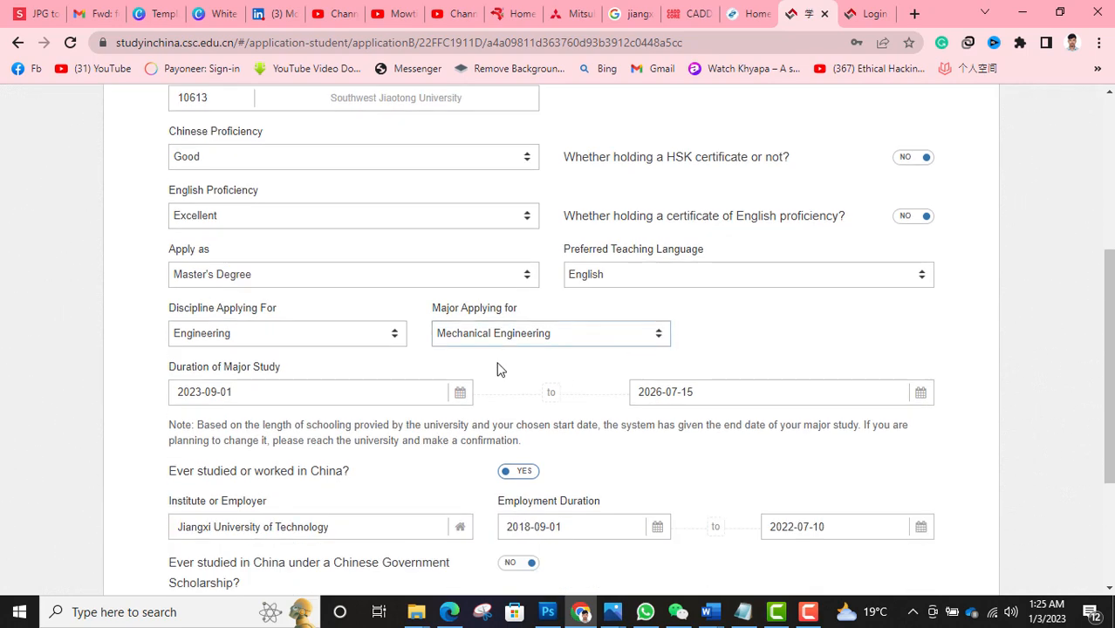
pyautogui.scroll(-1, 361, 364)
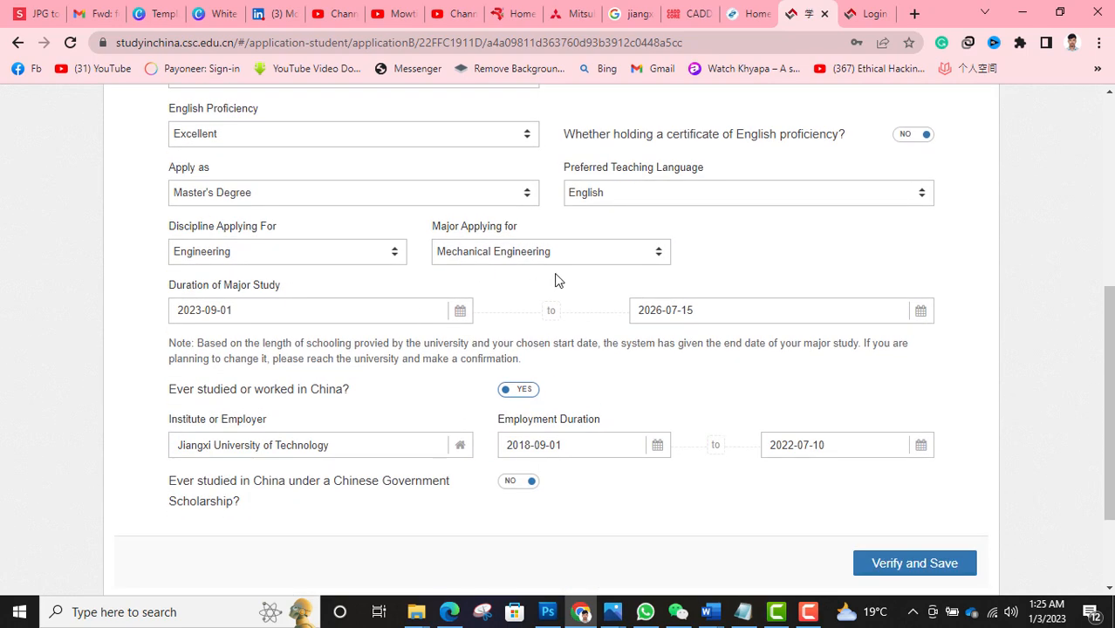
pyautogui.scroll(-2, 551, 281)
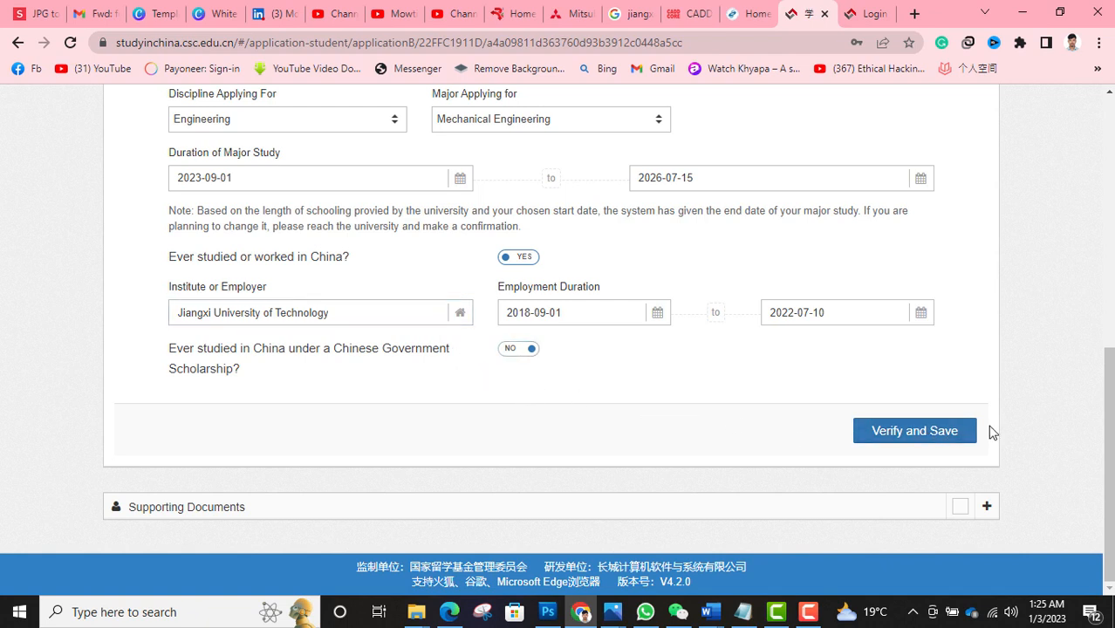
# - Verify and save the Language Proficiency and Study Plan section
pyautogui.click(889, 436)
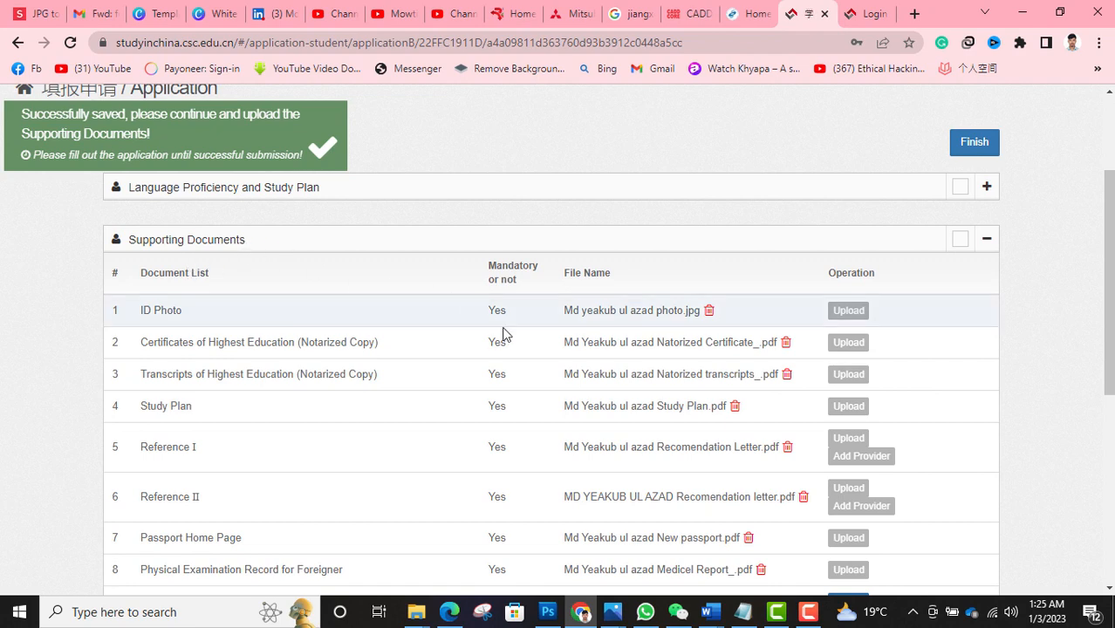
pyautogui.scroll(-2, 513, 342)
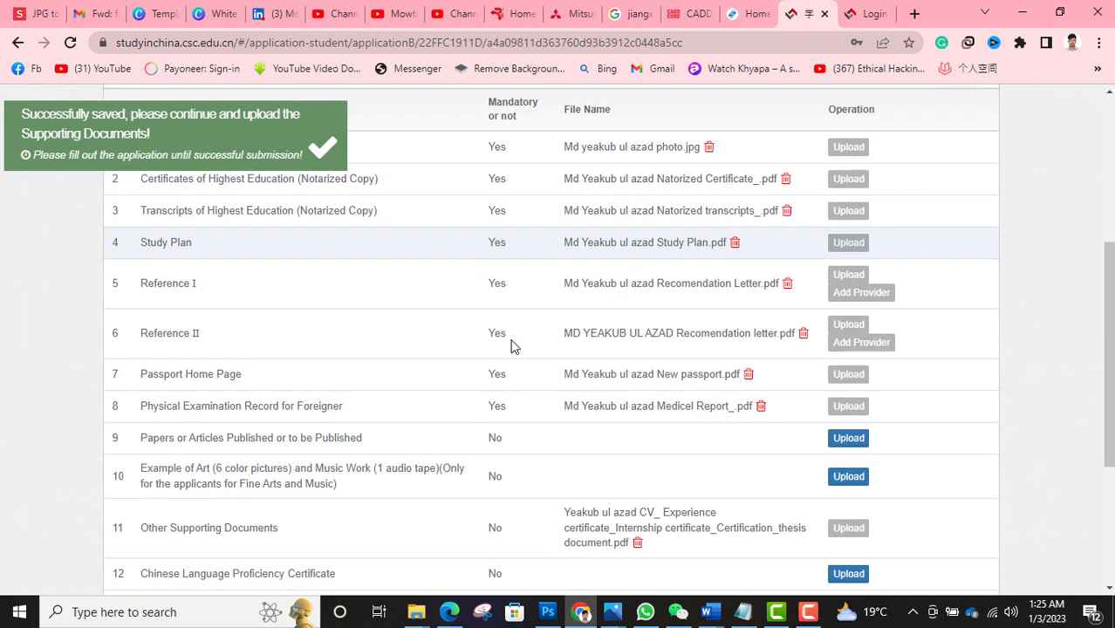
pyautogui.scroll(1, 513, 345)
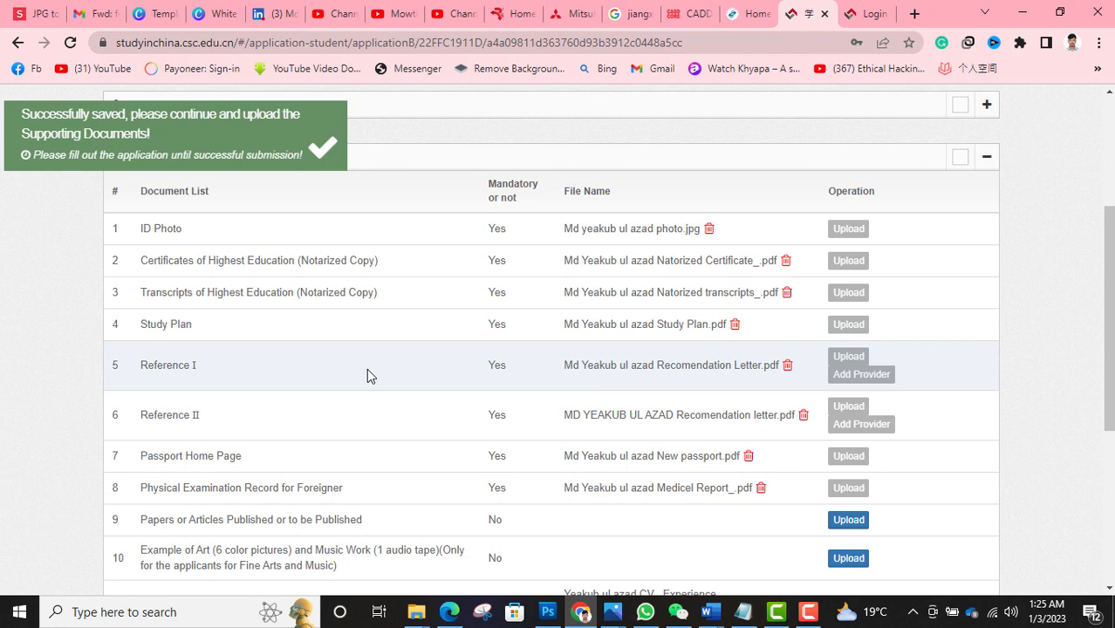
# - Review the Supporting Documents table, including the CV and English proficiency certificate
pyautogui.scroll(-1, 368, 390)
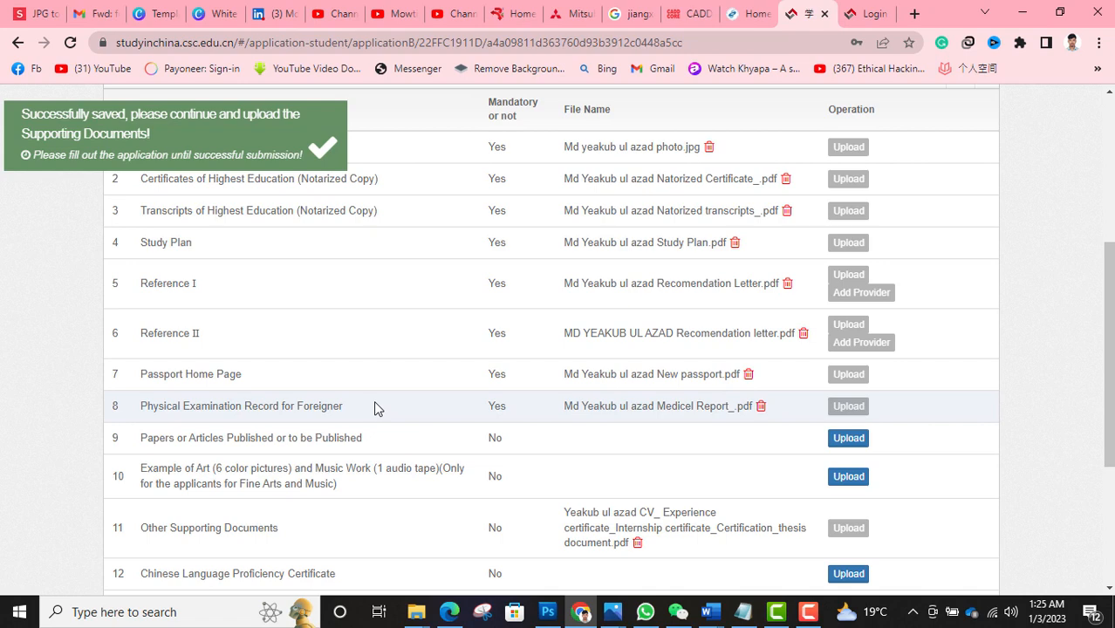
pyautogui.scroll(-1, 374, 402)
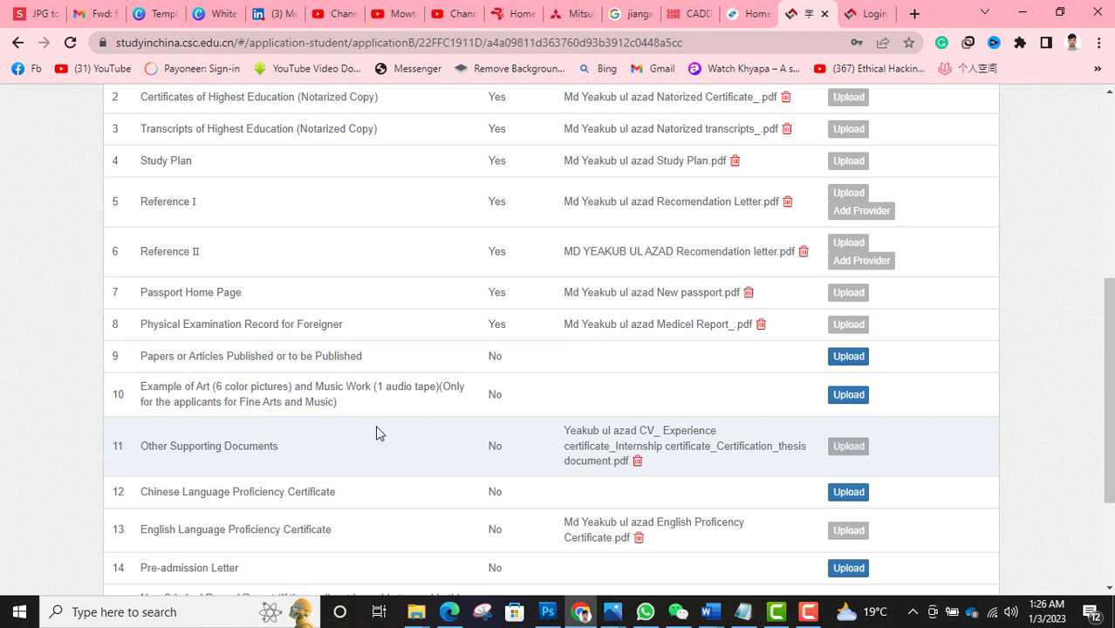
pyautogui.scroll(-1, 376, 433)
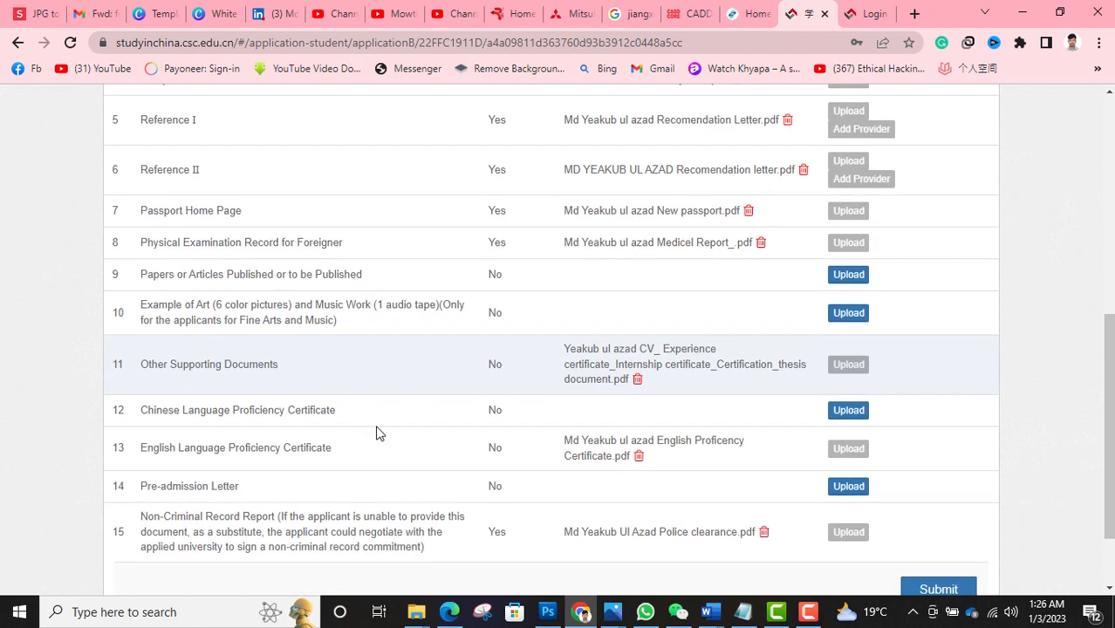
pyautogui.scroll(-1, 377, 428)
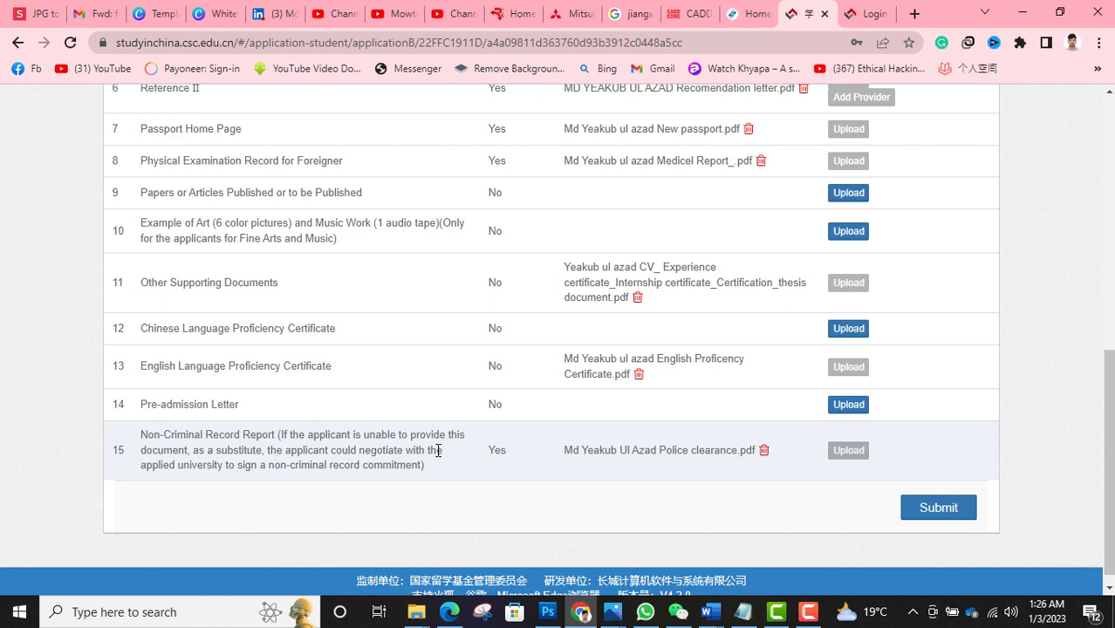
pyautogui.scroll(2, 401, 419)
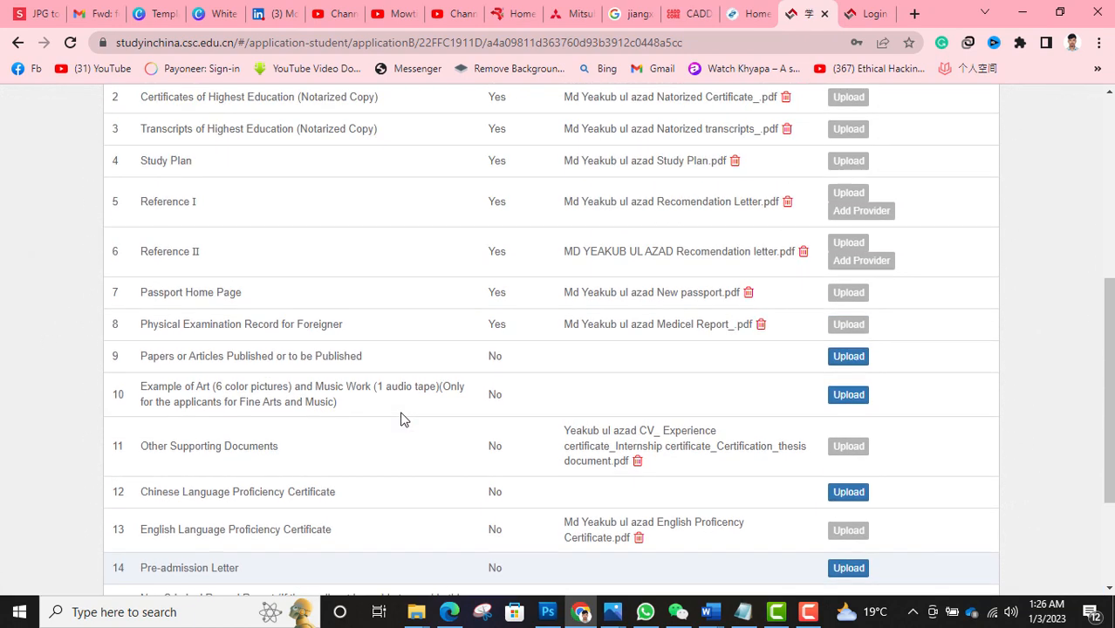
pyautogui.scroll(4, 401, 419)
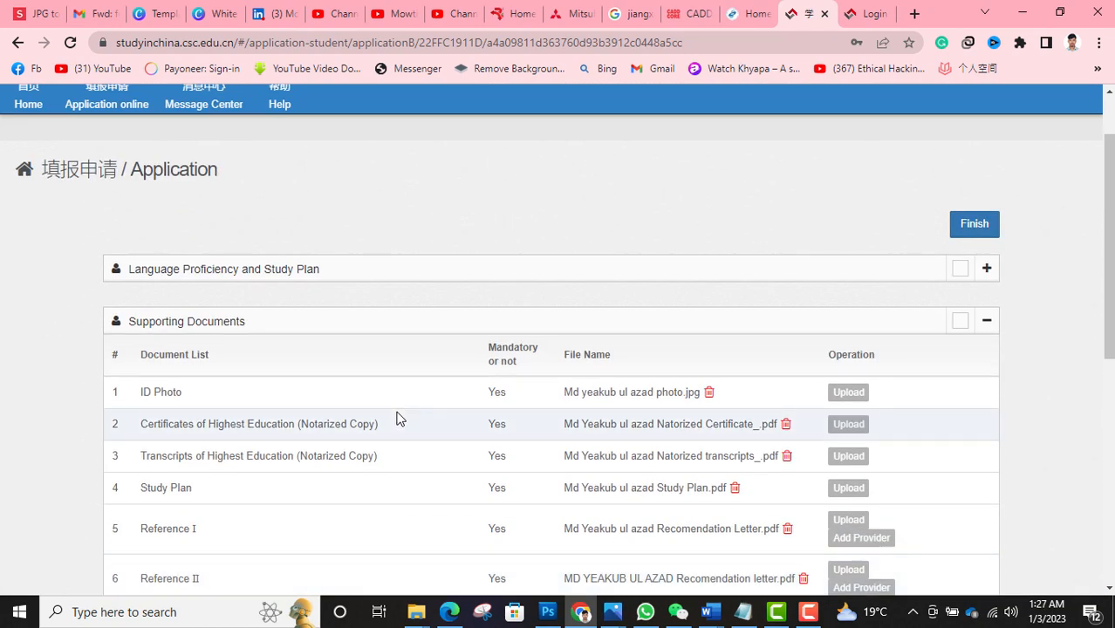
pyautogui.scroll(-4, 395, 419)
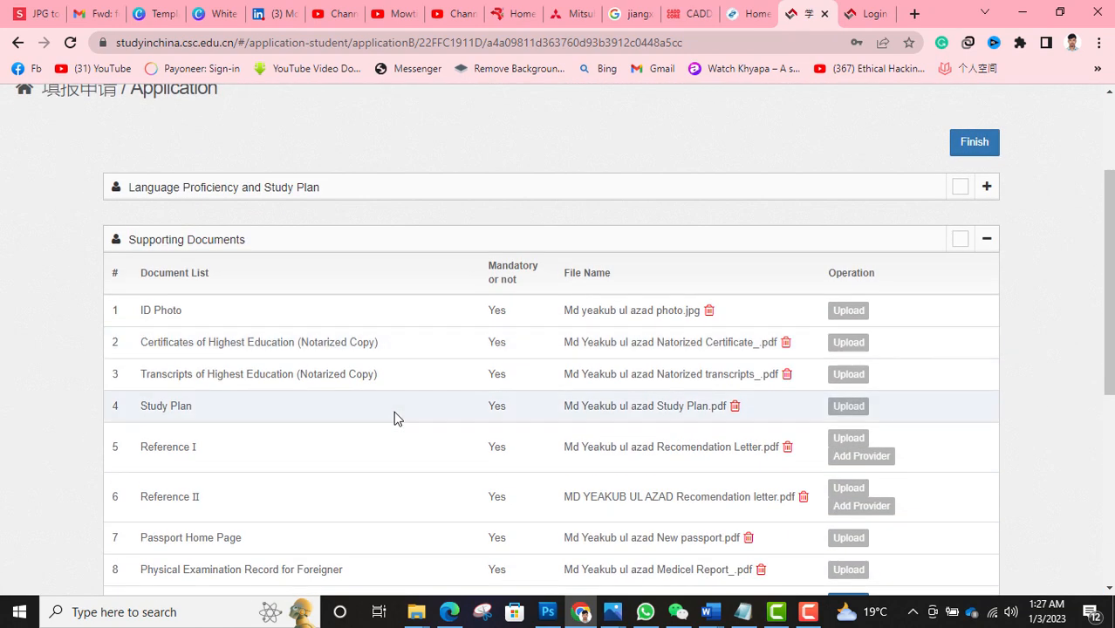
pyautogui.scroll(-3, 395, 419)
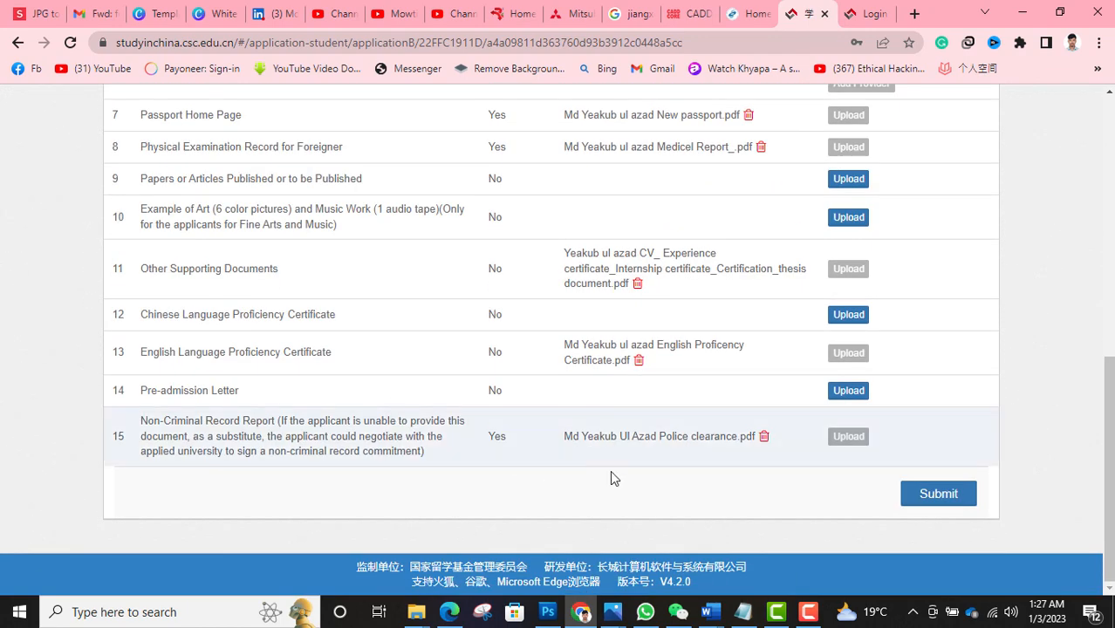
# - Submit the Southwest Jiaotong University application, accepting the Statement of Applicant and confirming
pyautogui.click(934, 509)
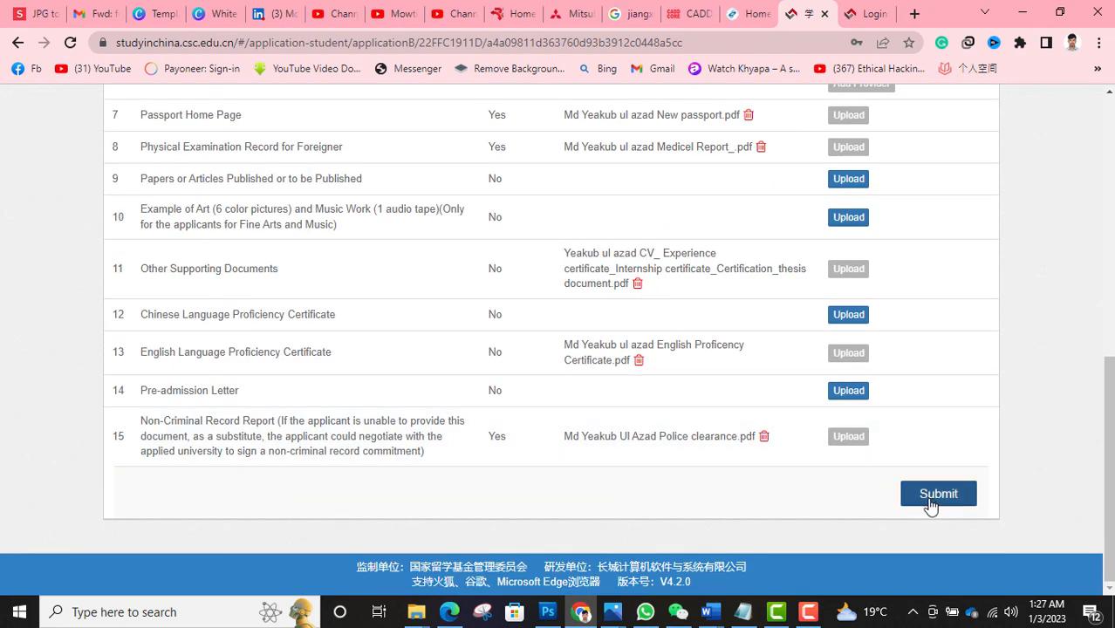
pyautogui.scroll(-3, 553, 441)
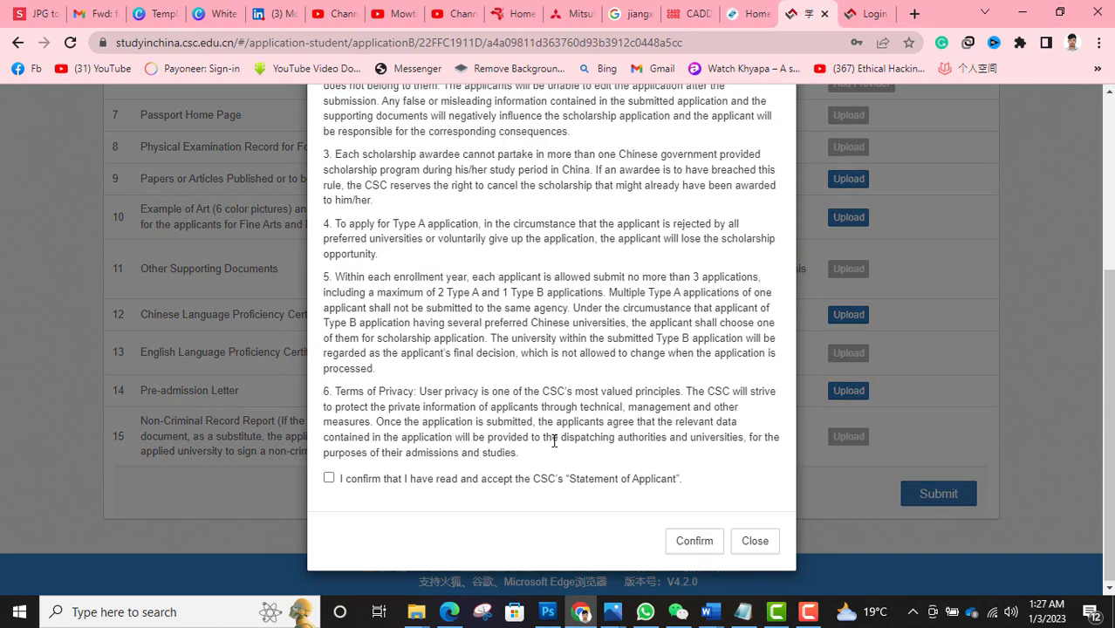
pyautogui.scroll(5, 553, 440)
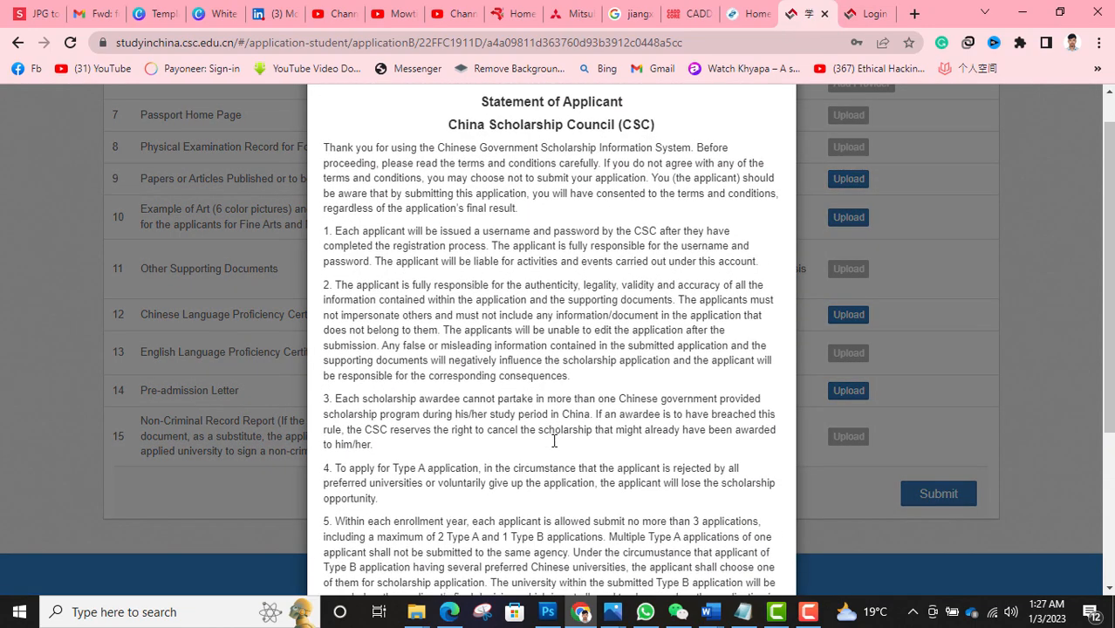
pyautogui.scroll(-5, 553, 441)
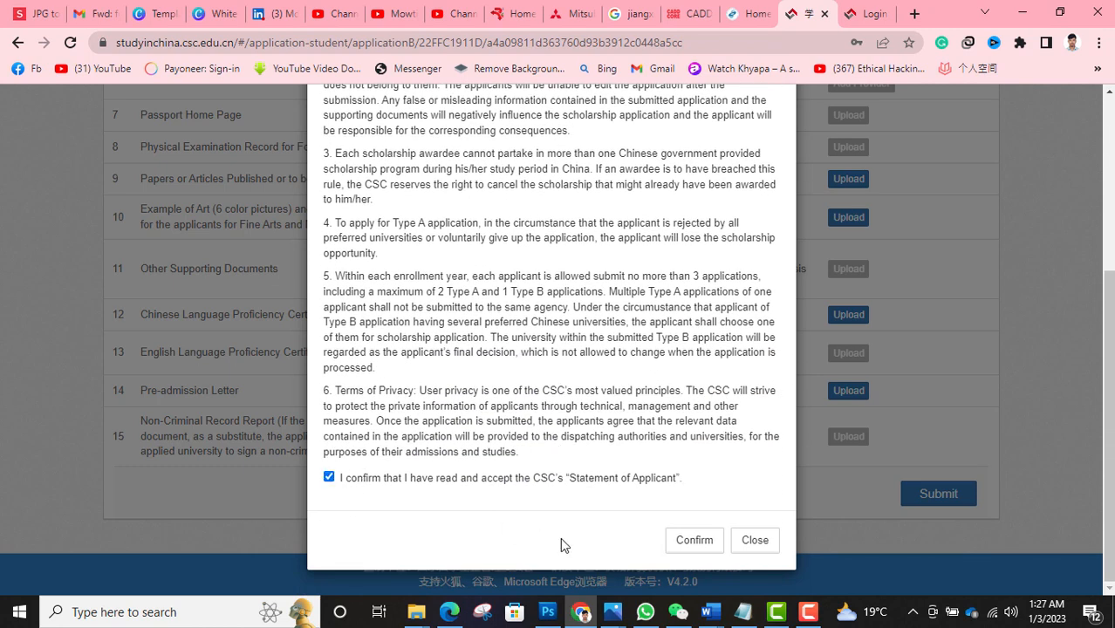
pyautogui.click(672, 540)
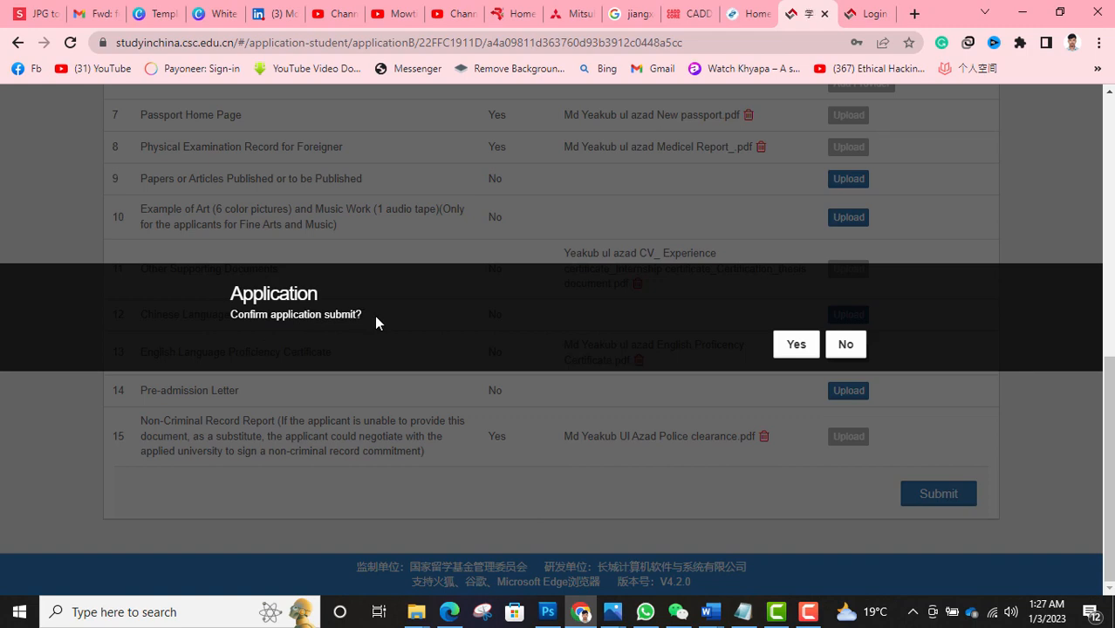
pyautogui.click(796, 345)
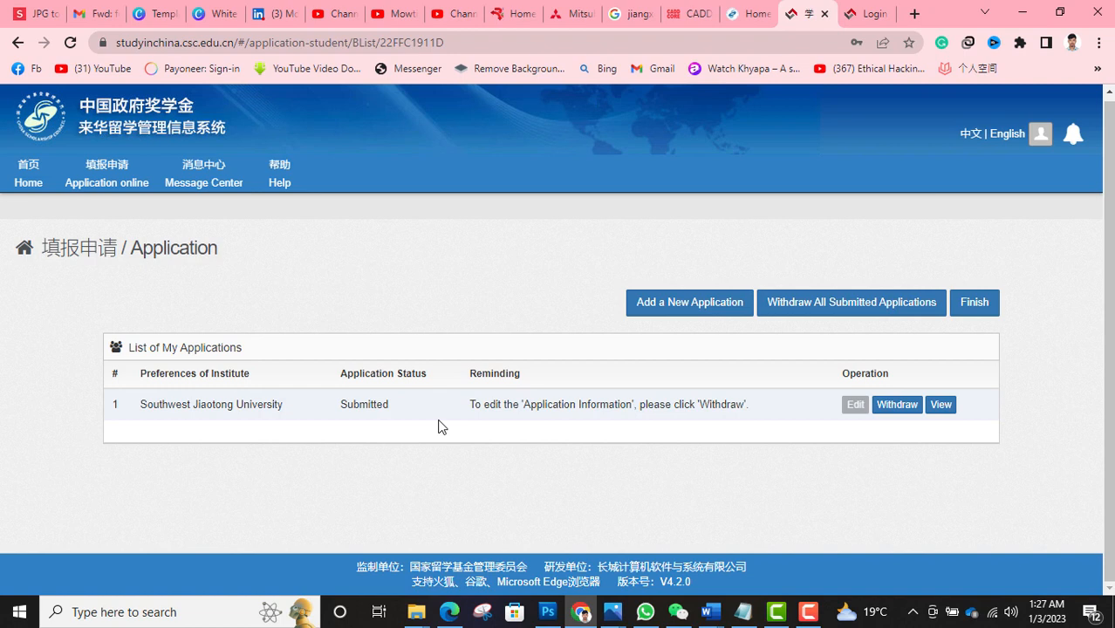
# - Open the submitted application's details and scroll through them
pyautogui.click(941, 406)
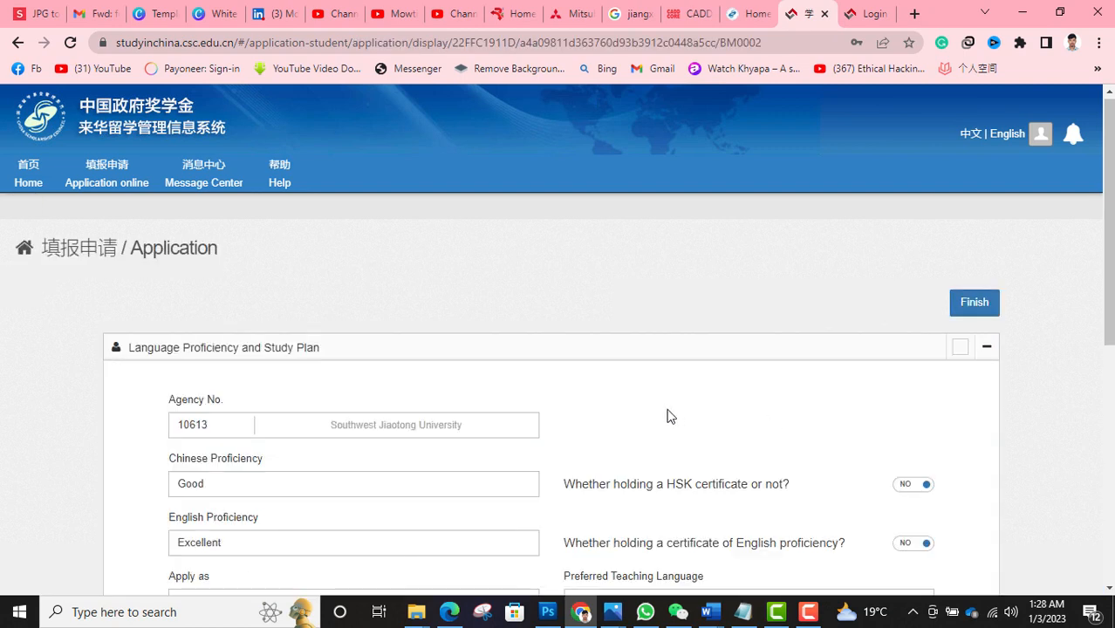
pyautogui.scroll(-1, 670, 415)
pyautogui.scroll(-5, 670, 415)
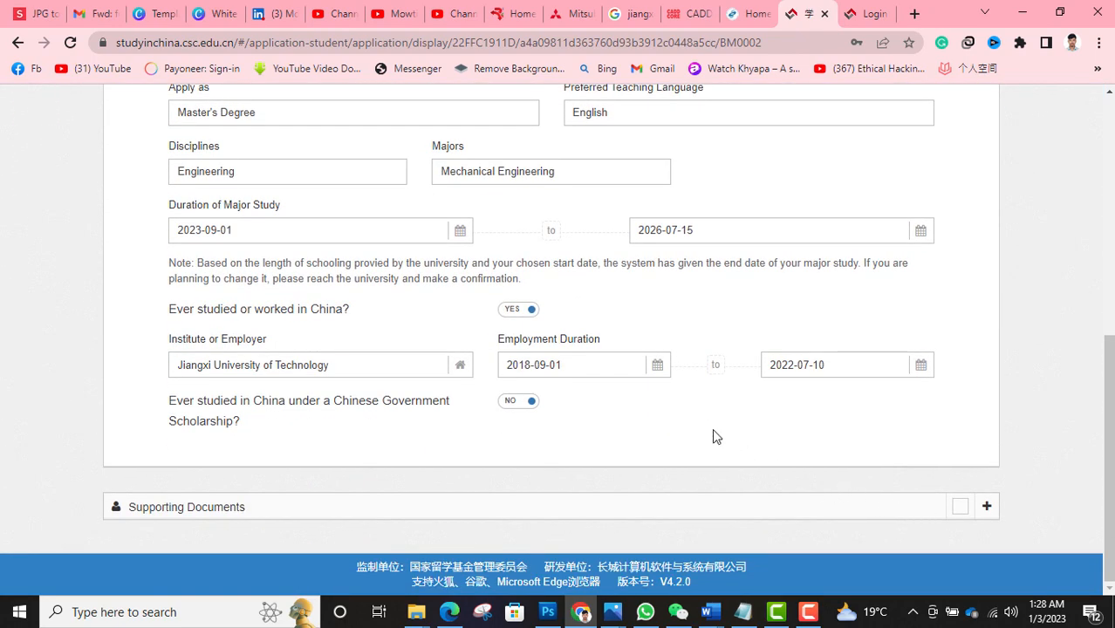
pyautogui.scroll(3, 712, 432)
pyautogui.scroll(-3, 713, 434)
# - Expand and review Supporting Documents, then finish back to List of My Applications
pyautogui.click(987, 507)
pyautogui.scroll(-1, 742, 457)
pyautogui.scroll(-3, 742, 456)
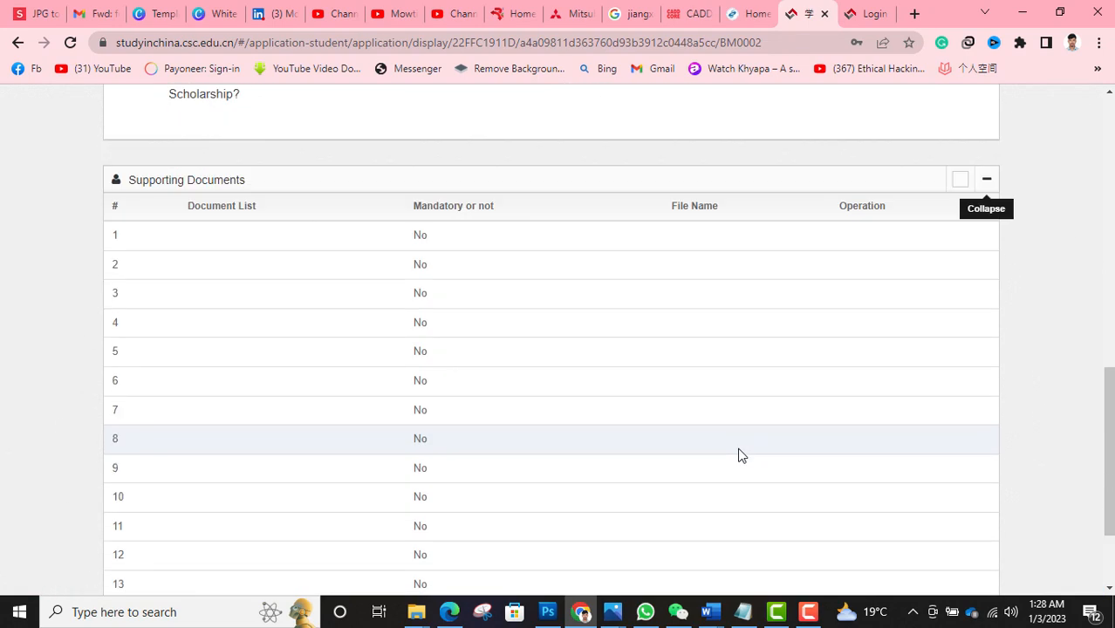
pyautogui.scroll(-2, 740, 455)
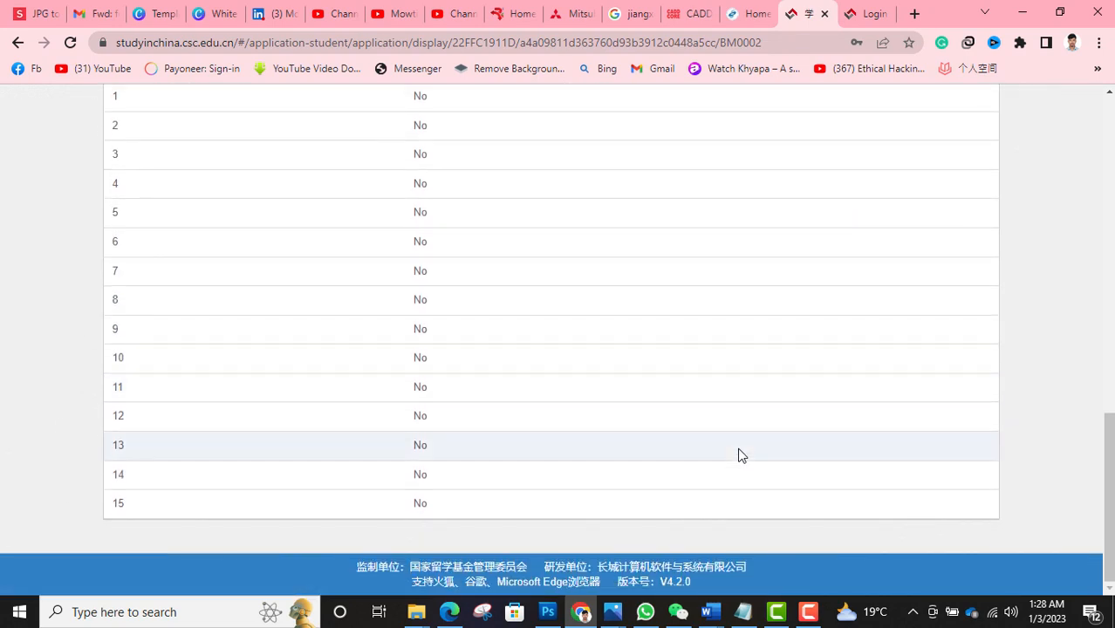
pyautogui.scroll(3, 739, 456)
pyautogui.scroll(5, 739, 455)
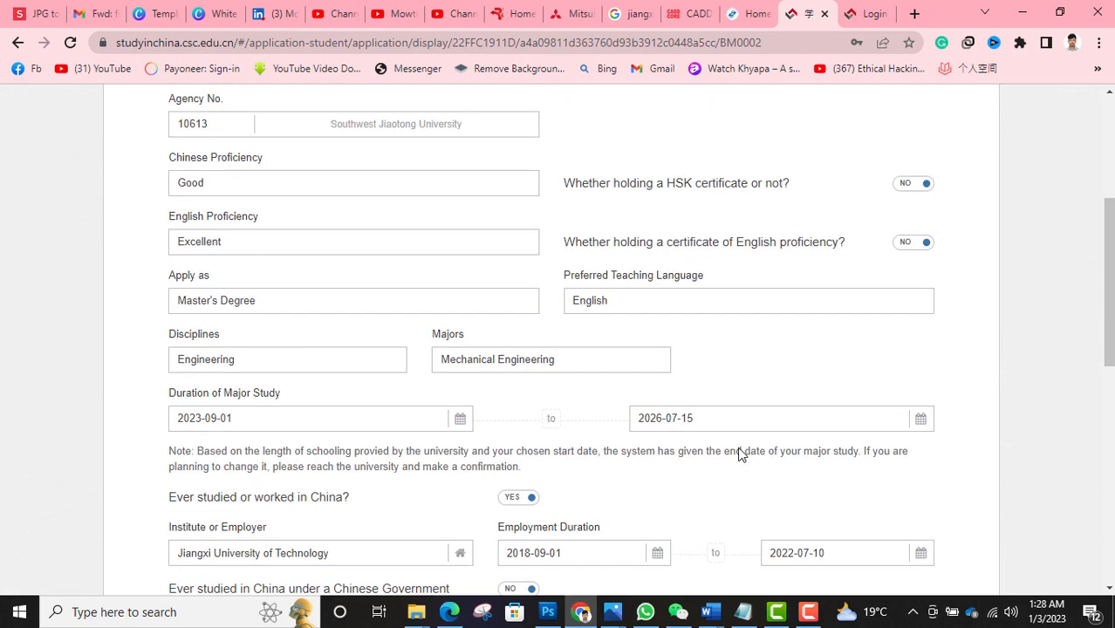
pyautogui.scroll(3, 740, 454)
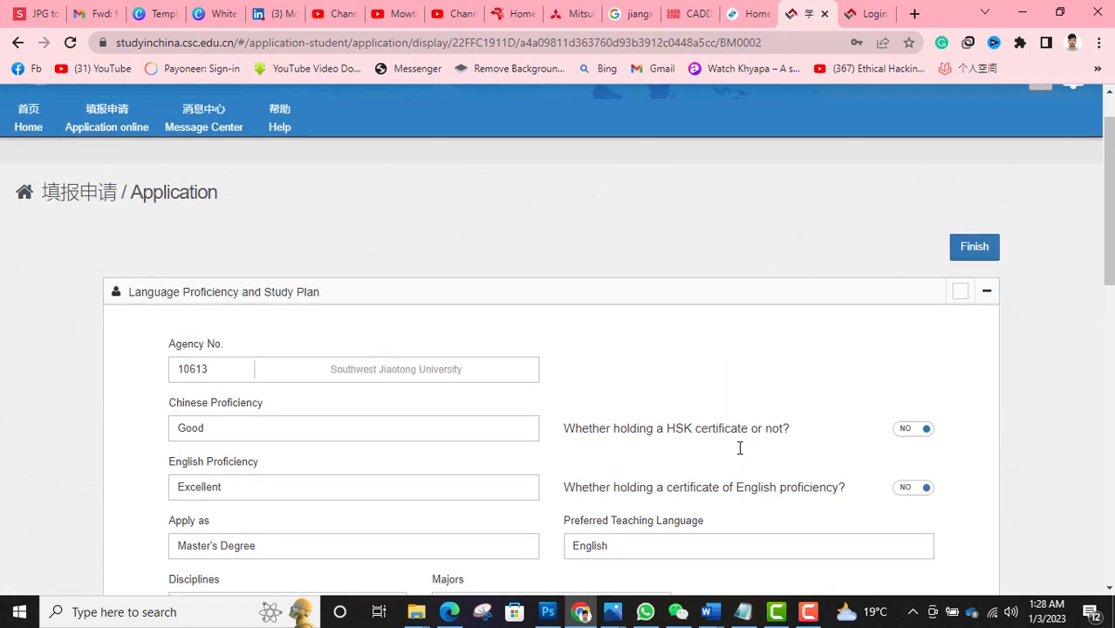
pyautogui.scroll(-9, 739, 449)
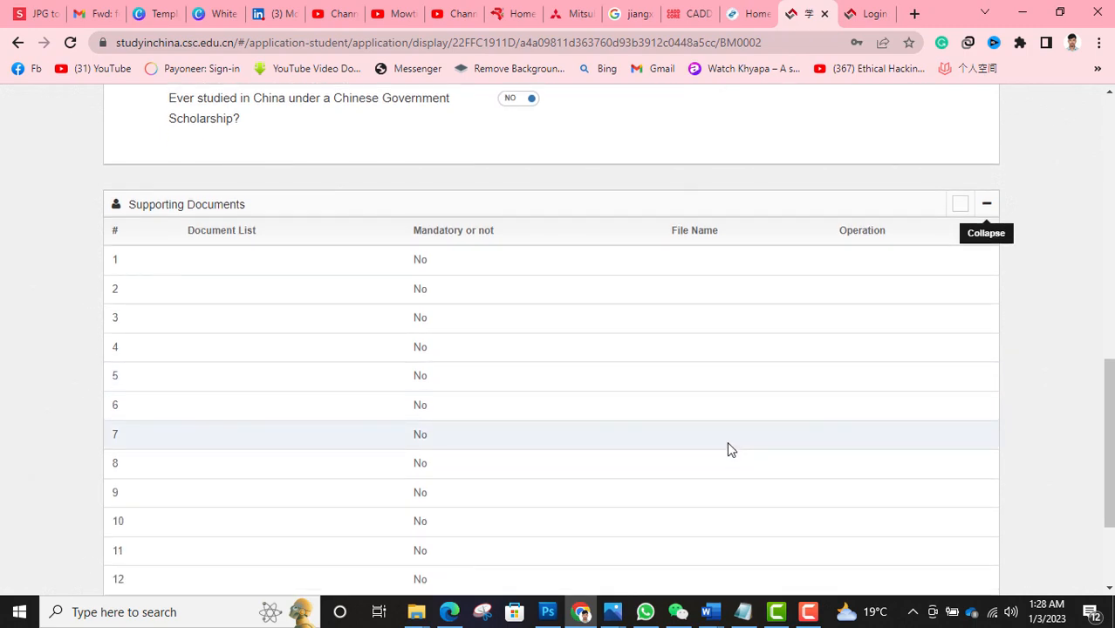
pyautogui.scroll(-2, 621, 394)
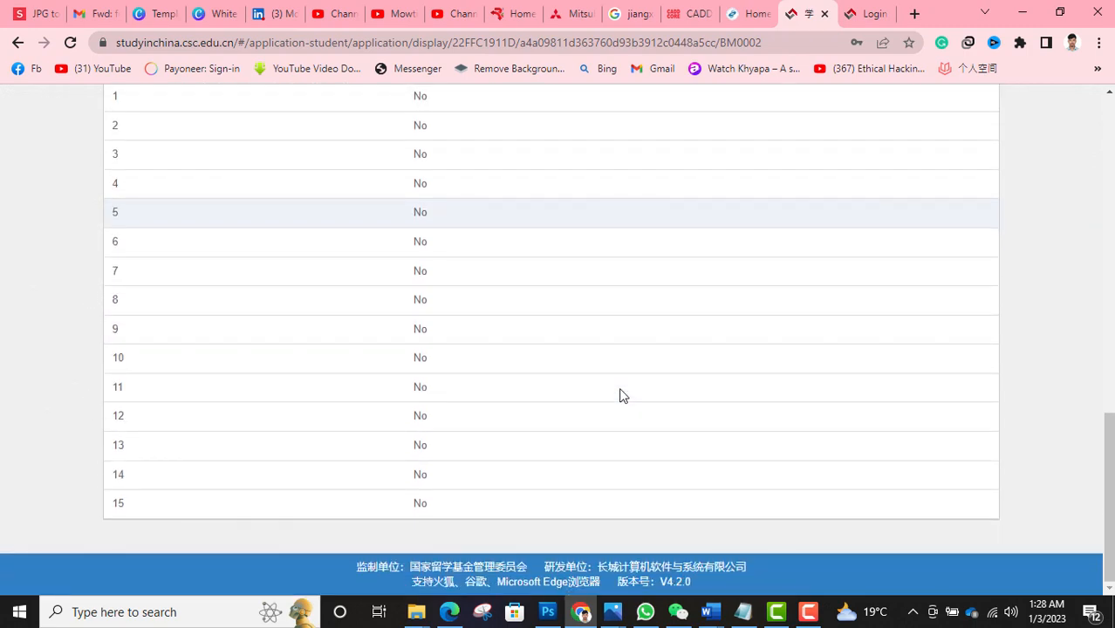
pyautogui.scroll(10, 622, 394)
pyautogui.click(960, 309)
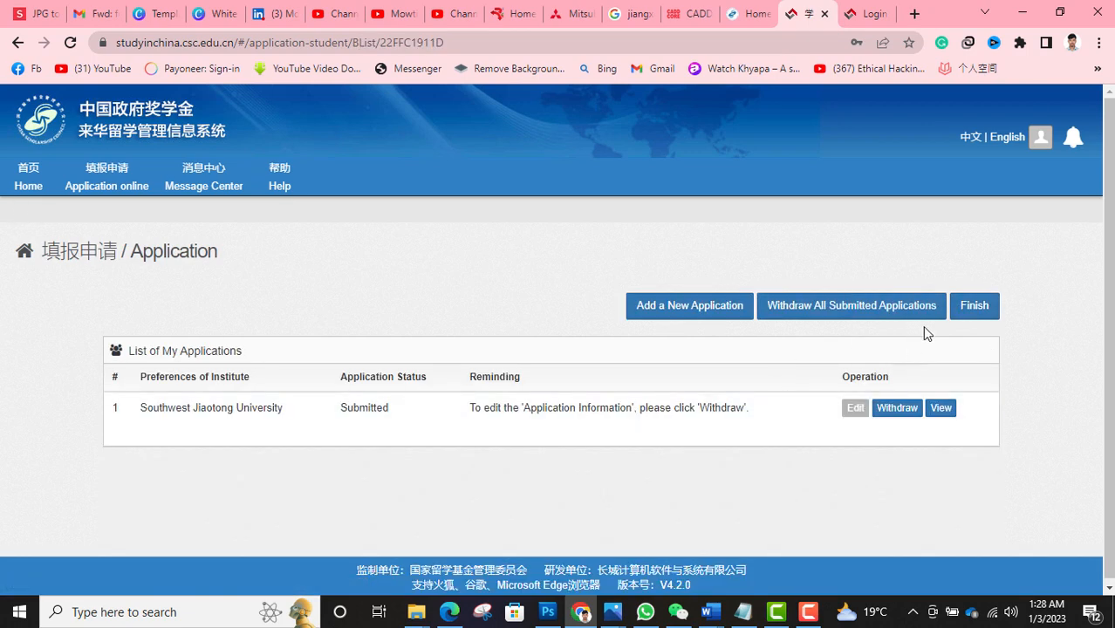
# - Finish the application to reach the status page and print the application form as a PDF
pyautogui.click(973, 311)
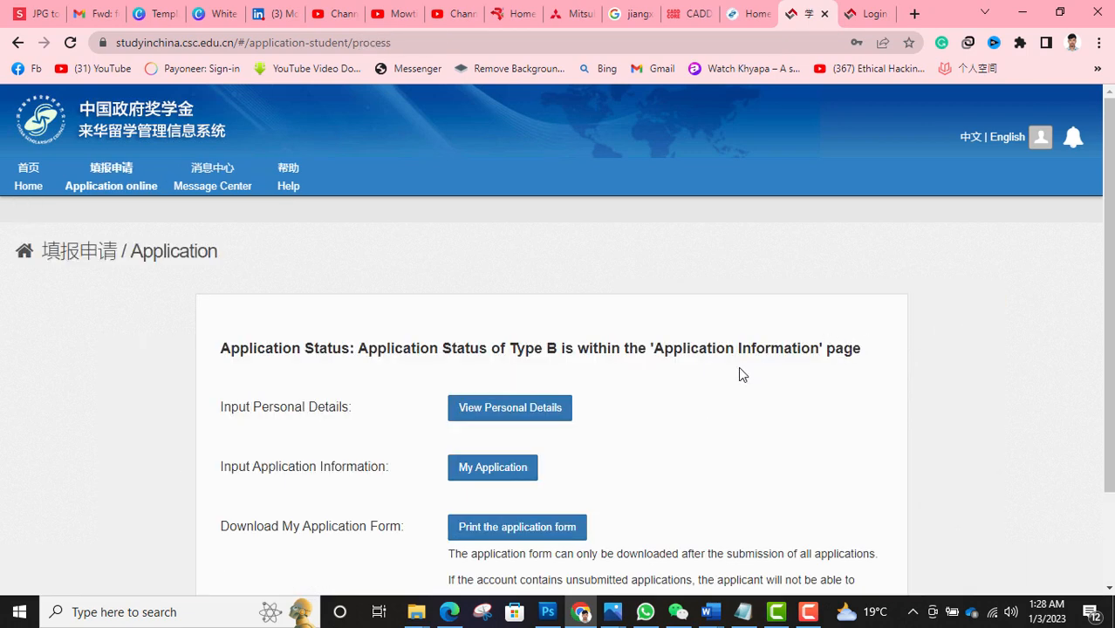
pyautogui.scroll(-2, 739, 367)
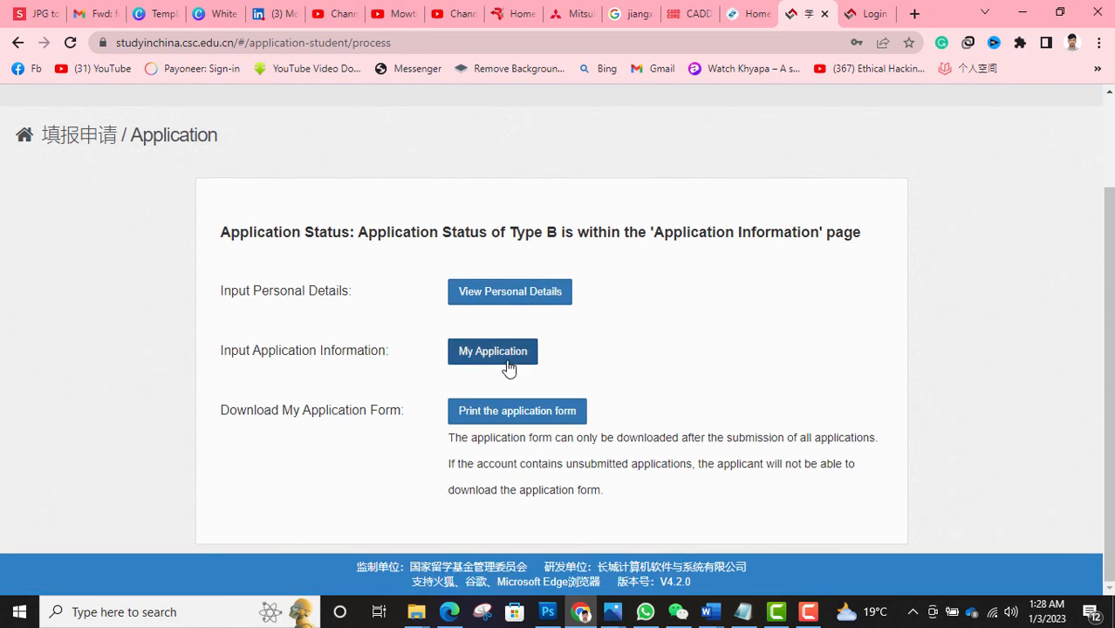
pyautogui.click(561, 420)
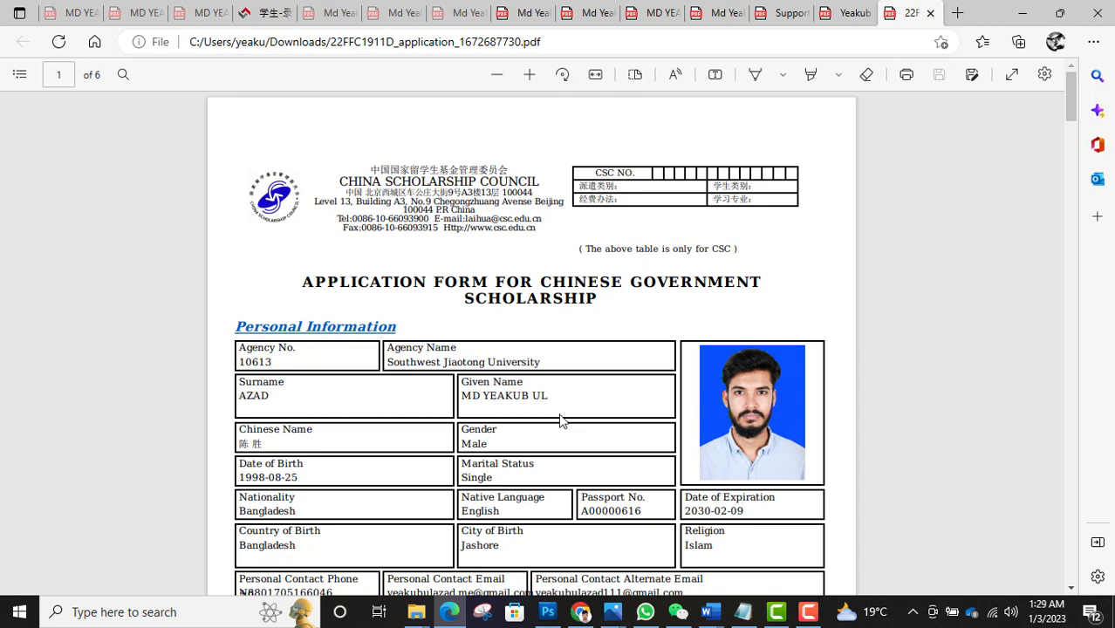
# - Scroll through pages 1–6 of the application form PDF to review it
pyautogui.scroll(-8, 561, 420)
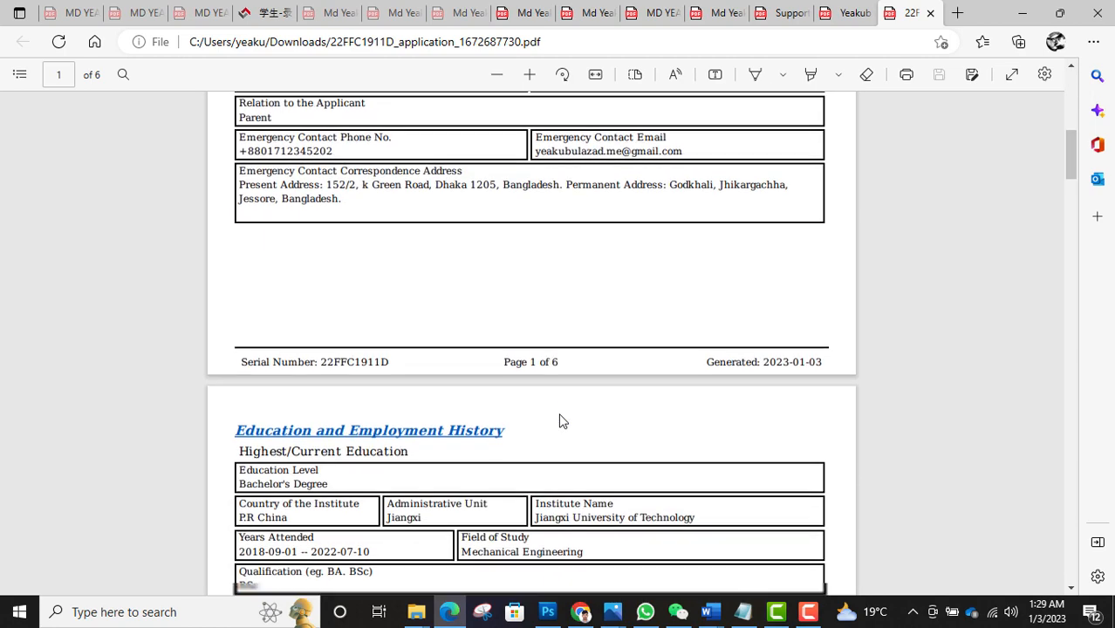
pyautogui.scroll(-8, 561, 421)
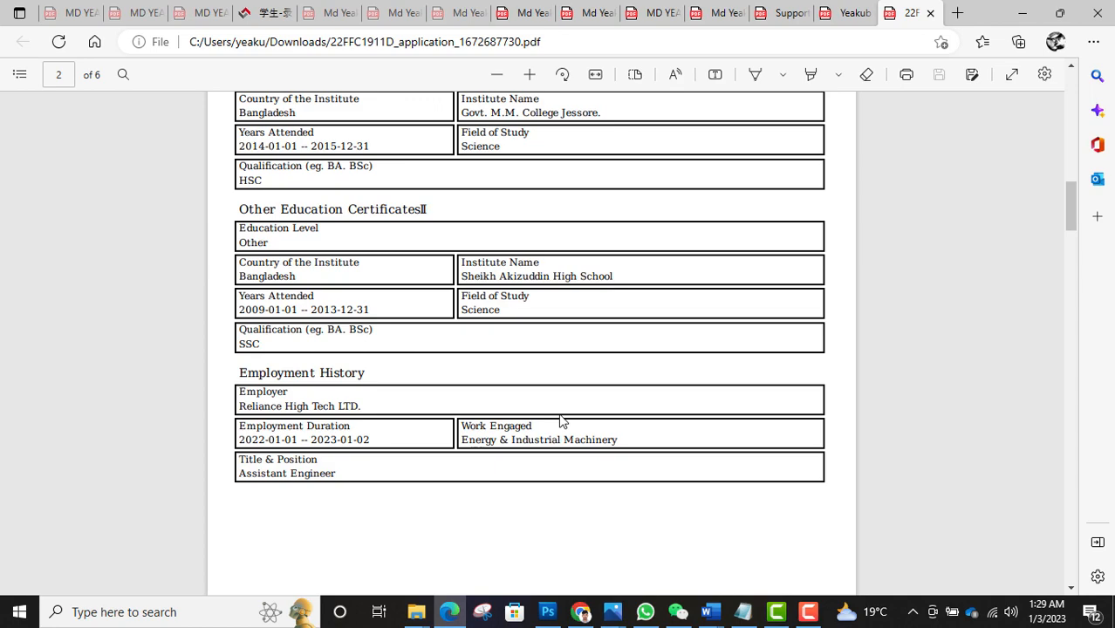
pyautogui.scroll(-1, 561, 420)
pyautogui.scroll(5, 561, 420)
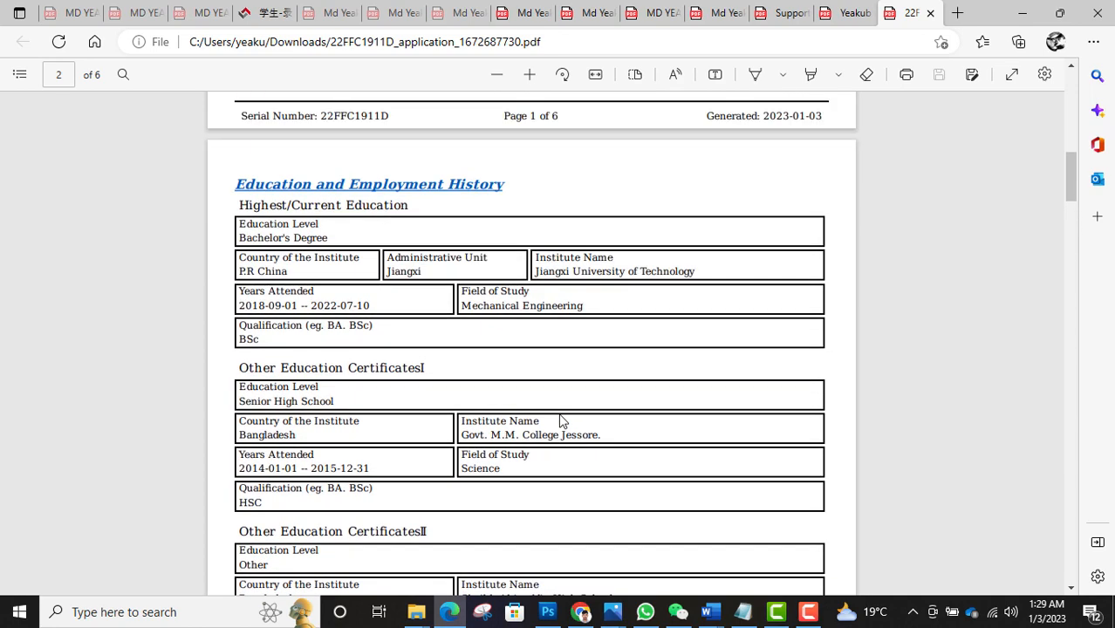
pyautogui.scroll(-10, 561, 421)
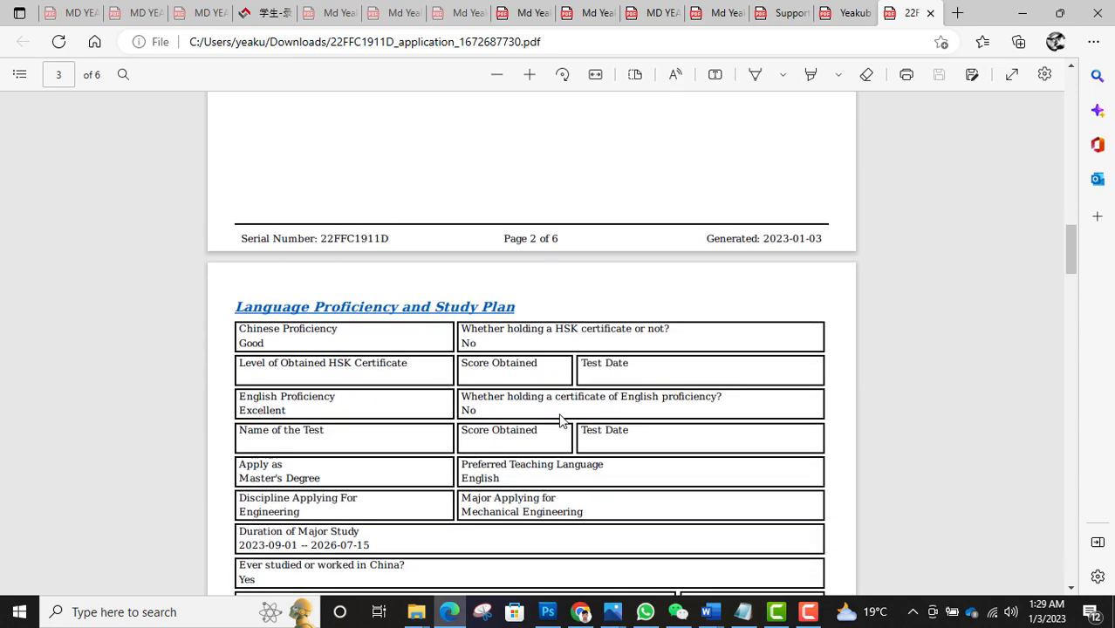
pyautogui.scroll(3, 561, 420)
pyautogui.scroll(-6, 561, 420)
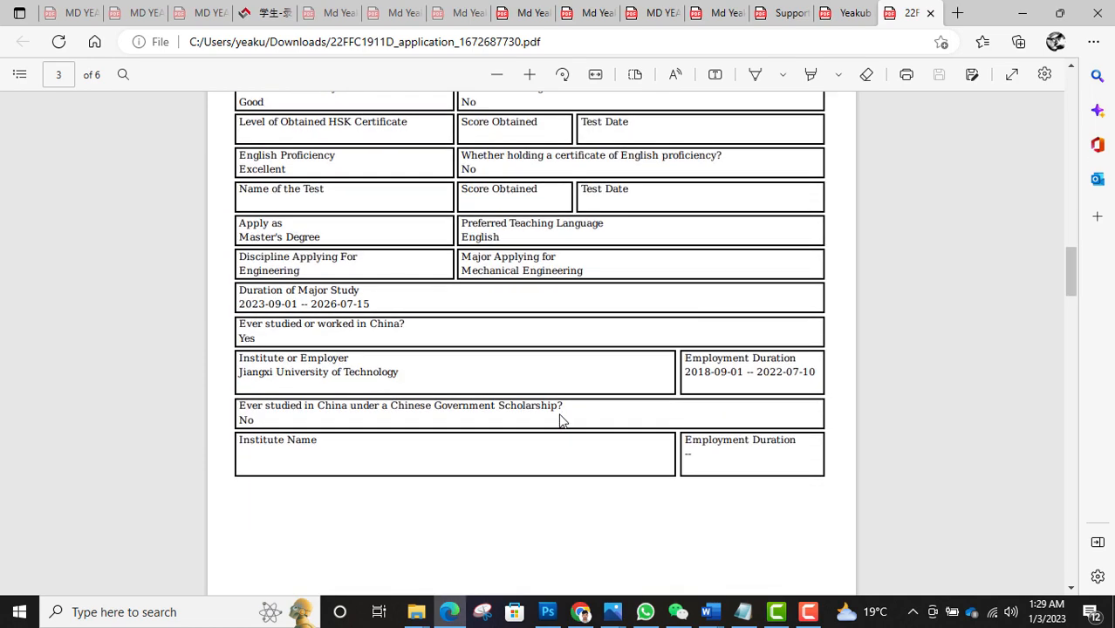
pyautogui.scroll(-6, 561, 421)
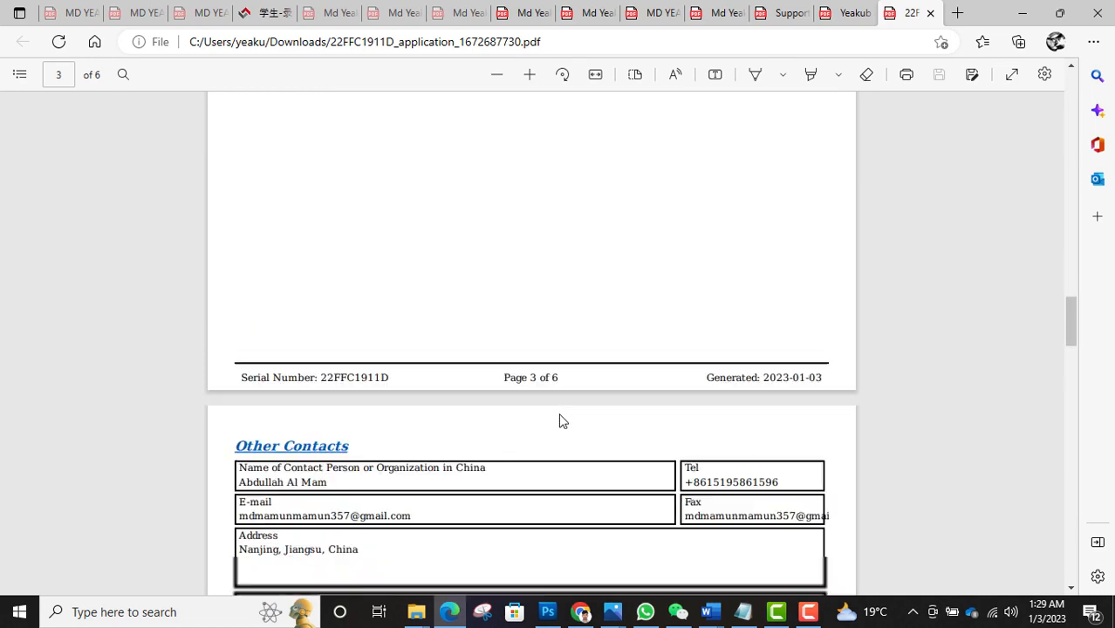
pyautogui.scroll(-10, 561, 420)
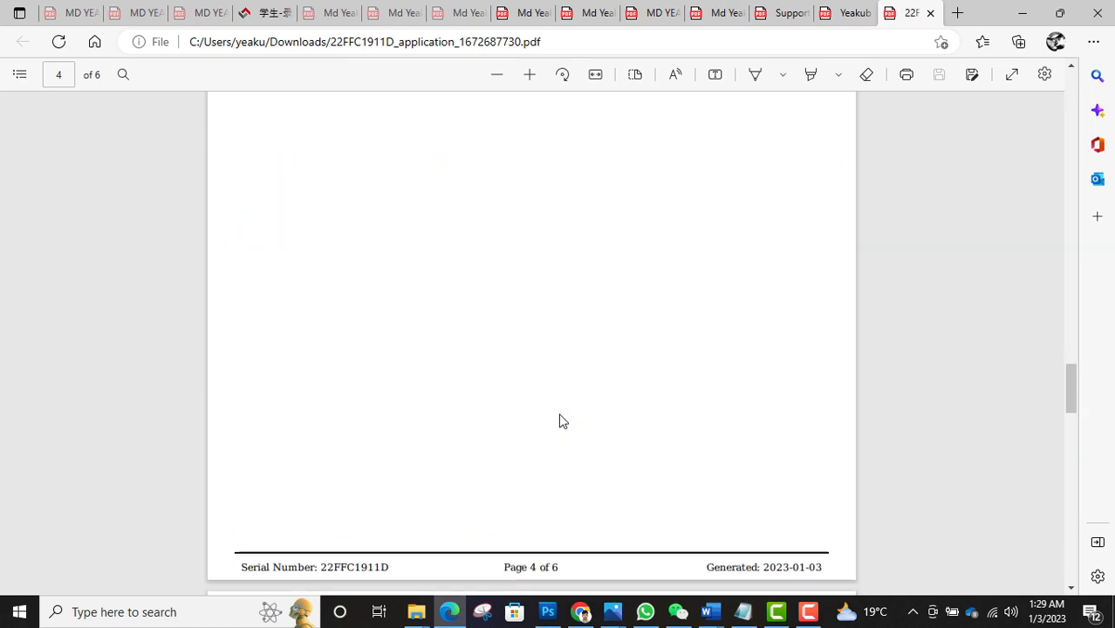
pyautogui.scroll(-5, 561, 420)
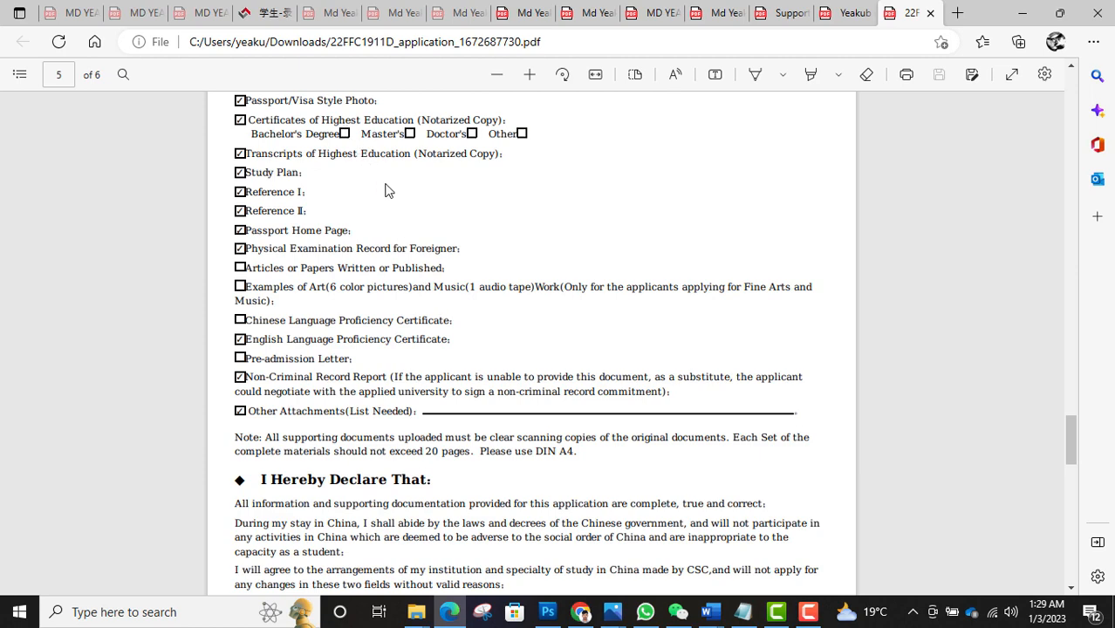
pyautogui.scroll(-10, 433, 270)
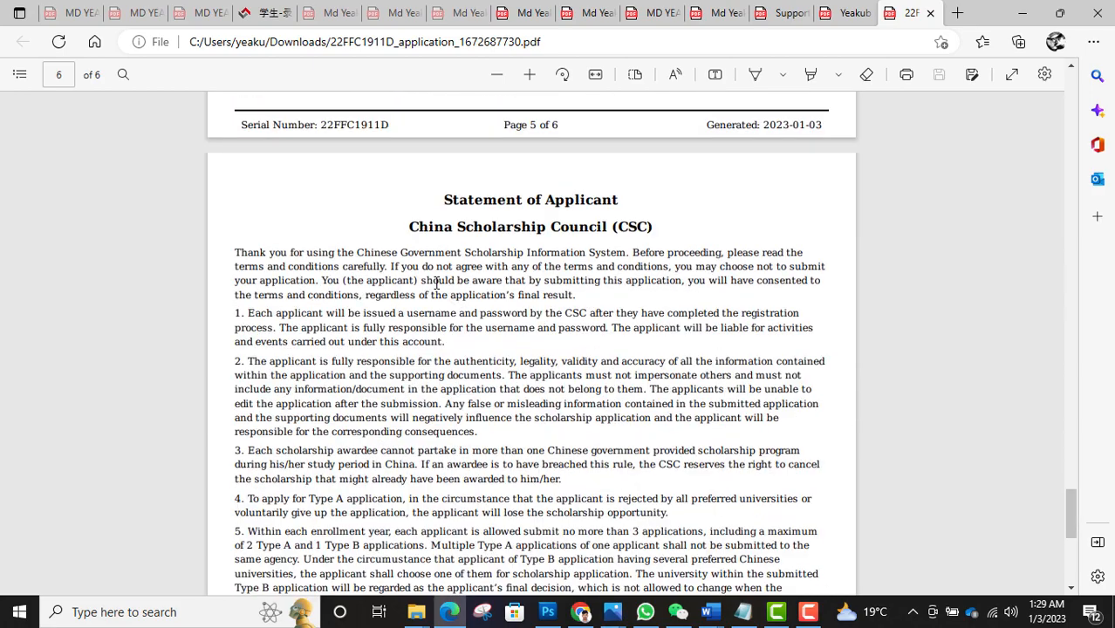
pyautogui.scroll(-5, 436, 283)
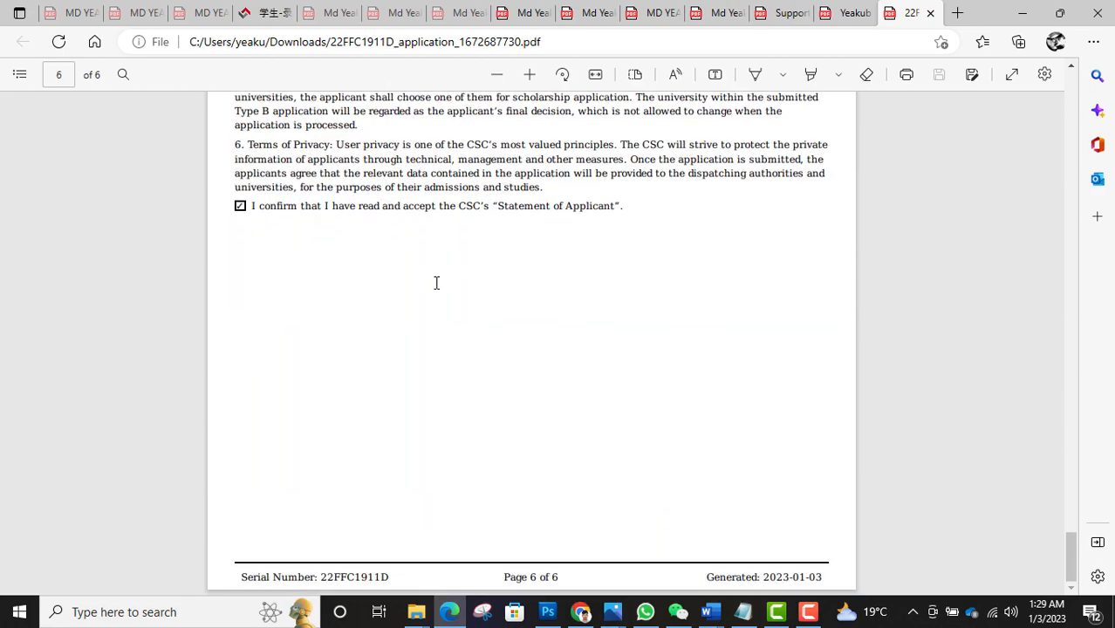
pyautogui.scroll(15, 437, 283)
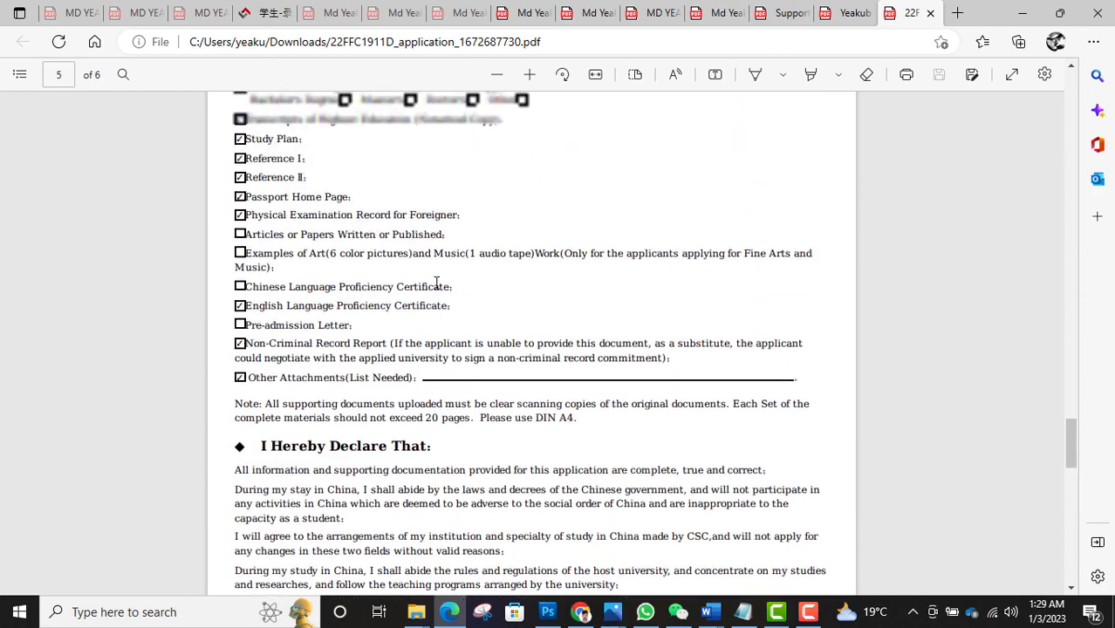
pyautogui.scroll(2, 437, 283)
# - Start saving a copy of the PDF into the SWJTU folder under MSc plan
pyautogui.scroll(-15, 436, 282)
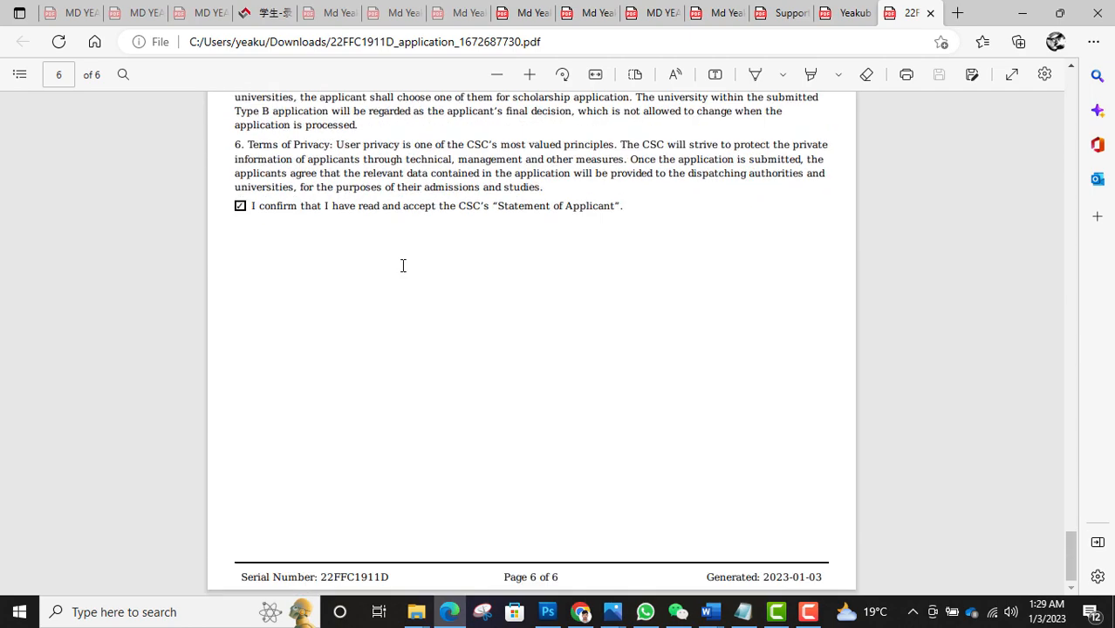
pyautogui.click(971, 75)
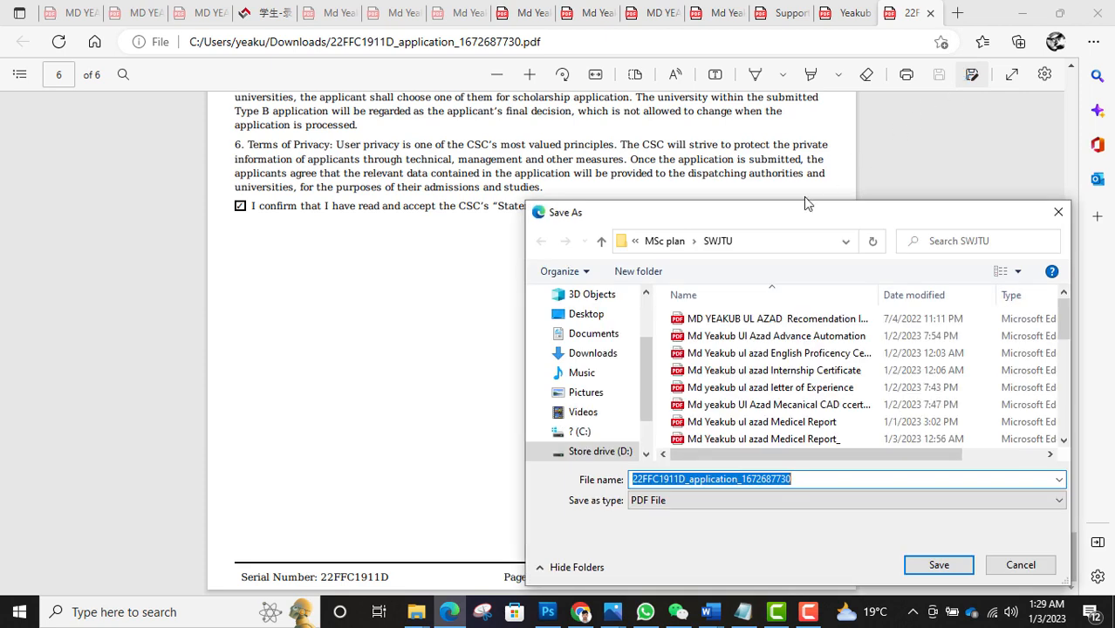
pyautogui.scroll(-4, 711, 379)
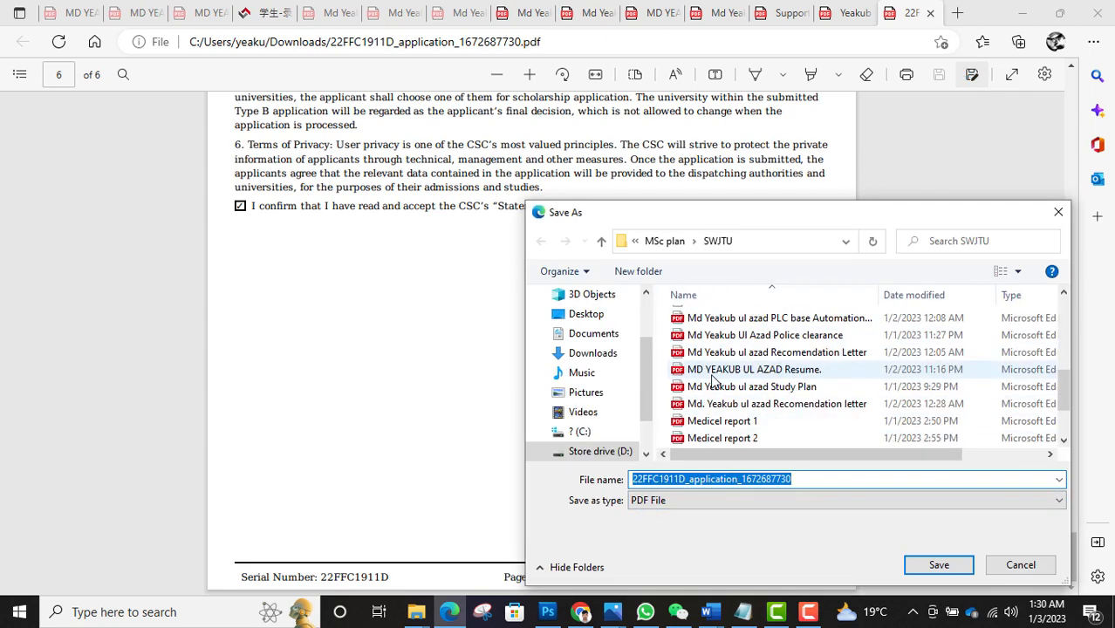